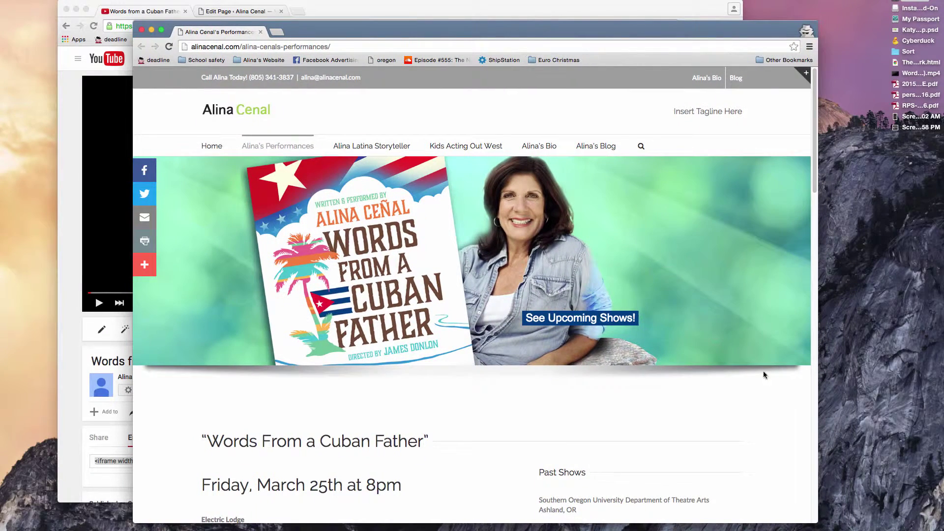
Step: Widen the live site window and review its existing Words From a Cuban Father video section
left_click_drag(815, 522, 872, 529)
scroll(838, 463, "down", 2)
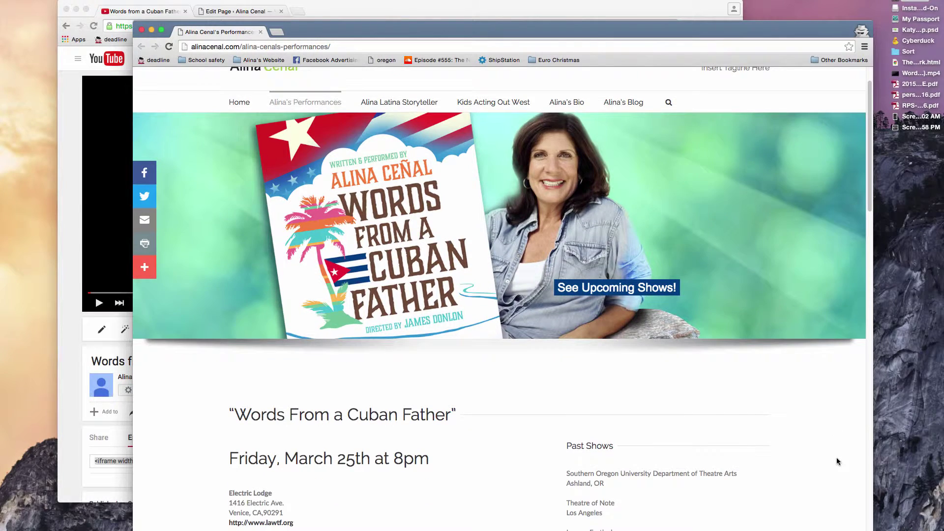
scroll(838, 462, "down", 15)
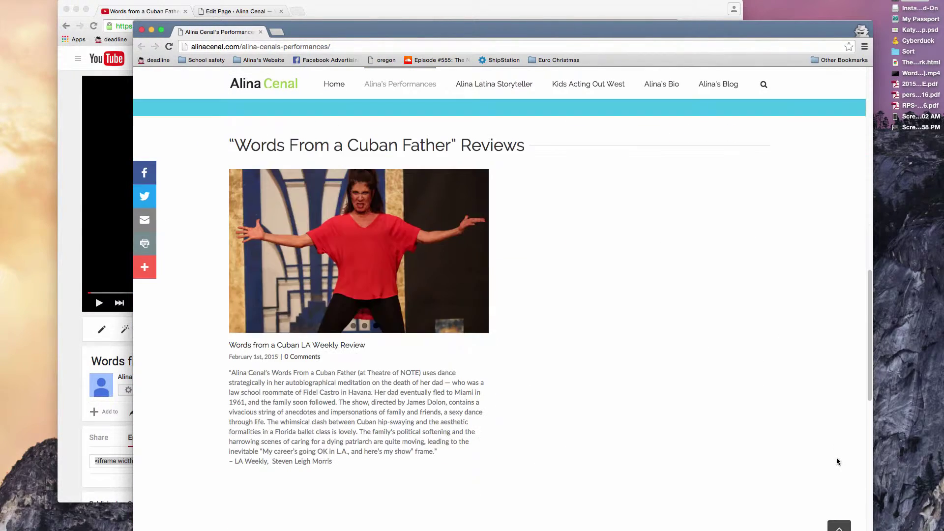
scroll(837, 462, "down", 10)
scroll(528, 273, "up", 5)
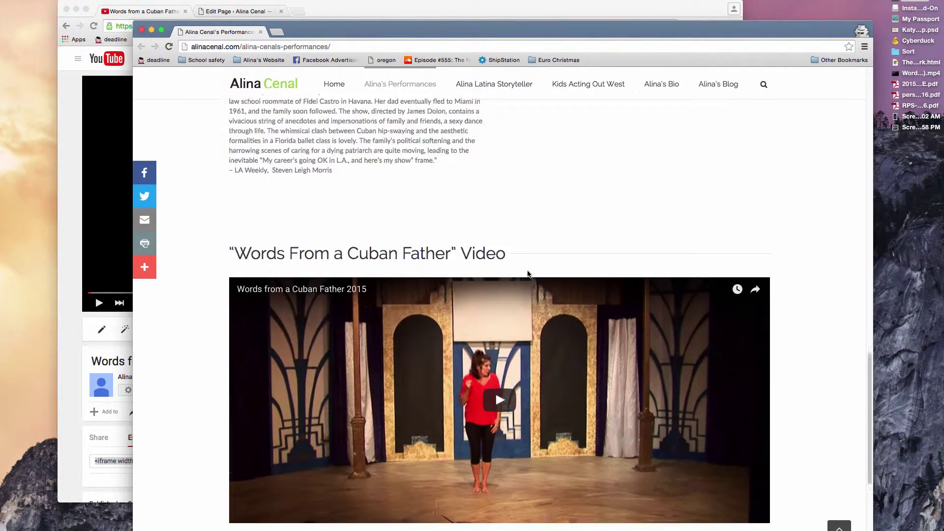
scroll(528, 273, "up", 5)
left_click(911, 74)
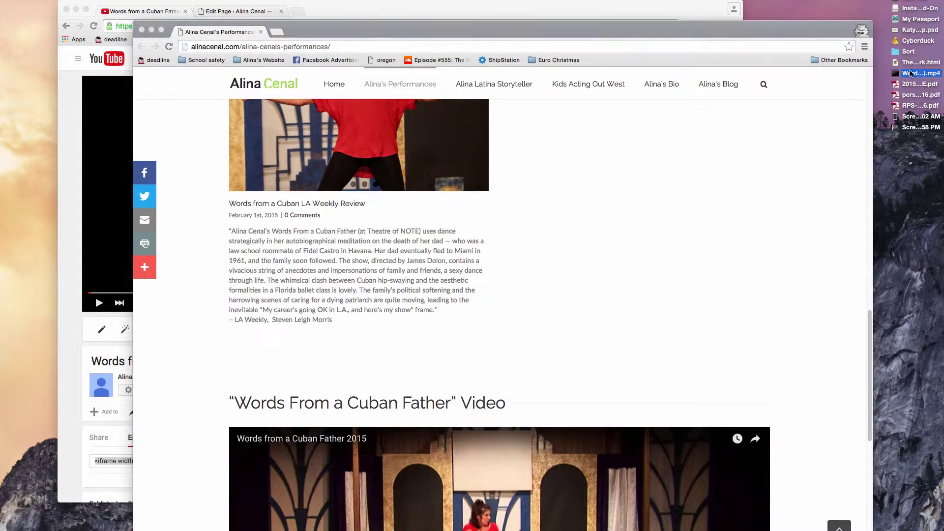
left_click(696, 15)
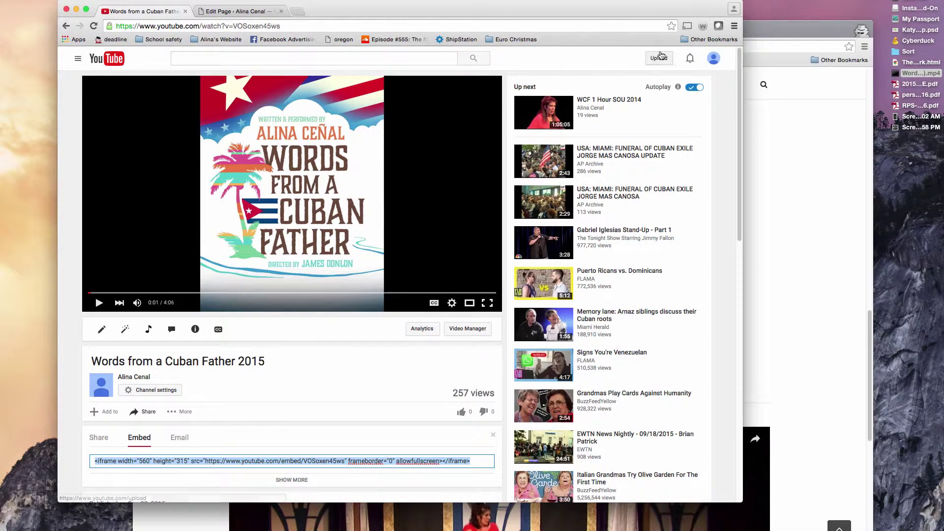
Step: Upload the performance mp4 and title it with the performer's name plus 'Performance of "Words from a Cuban"'
left_click(658, 59)
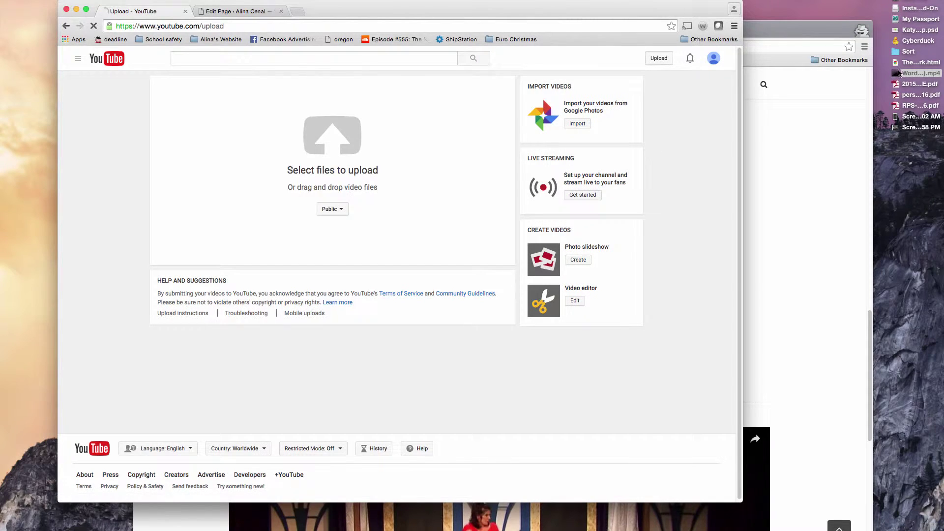
left_click_drag(899, 72, 483, 156)
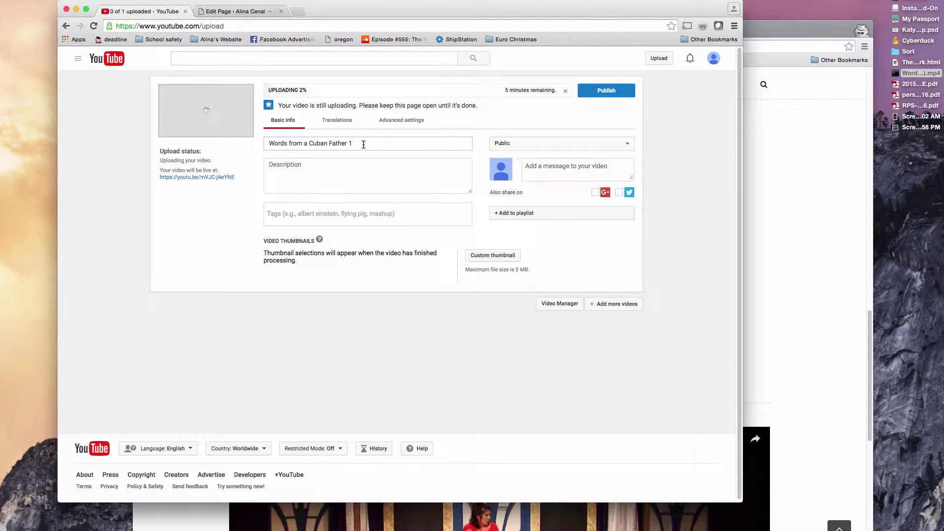
left_click(267, 144)
type("Alina")
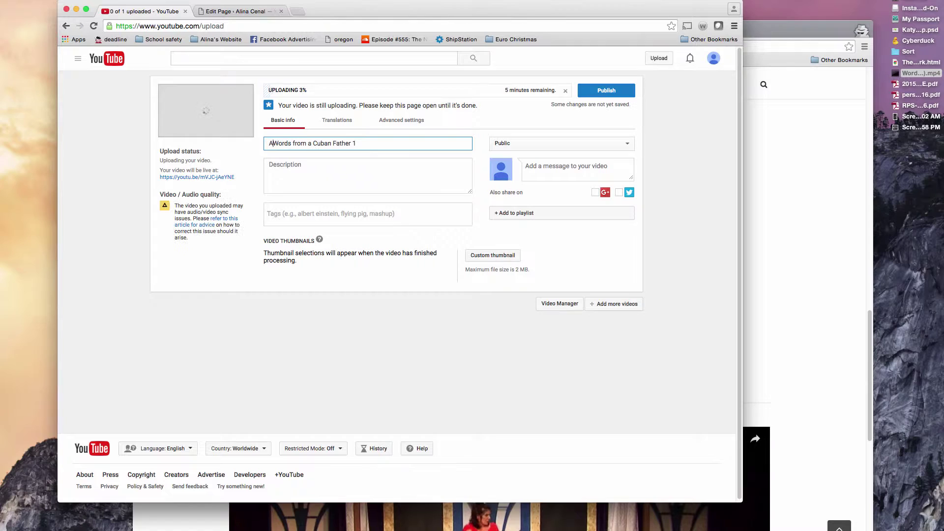
type(" Cenal's Performance of")
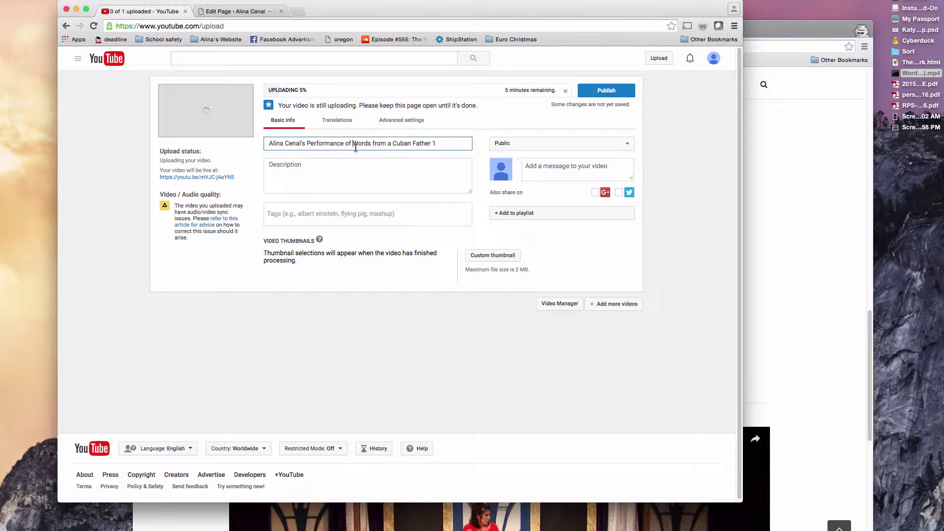
left_click_drag(409, 143, 464, 145)
type("n")
Step: On the site's home page, select the Words of a Cuban Father heading and blurb
left_click(763, 187)
scroll(738, 194, "up", 5)
scroll(729, 196, "up", 5)
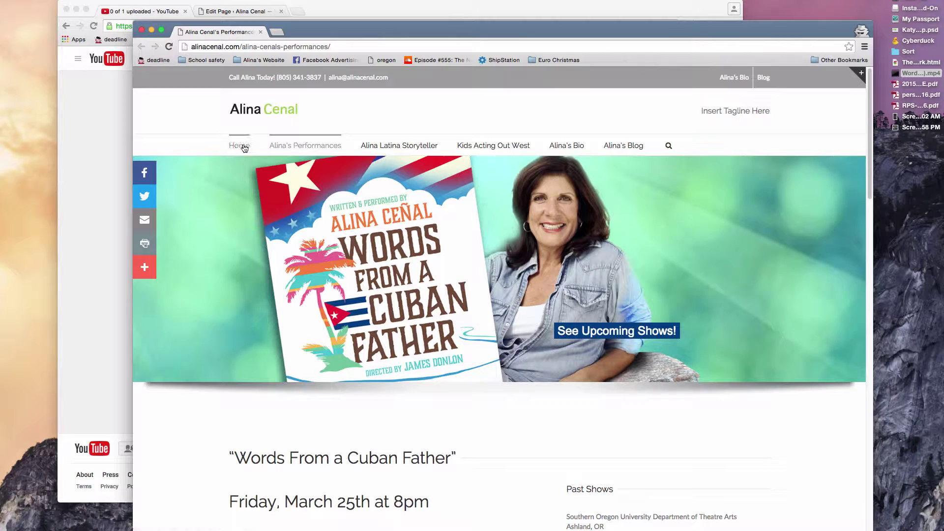
left_click(242, 147)
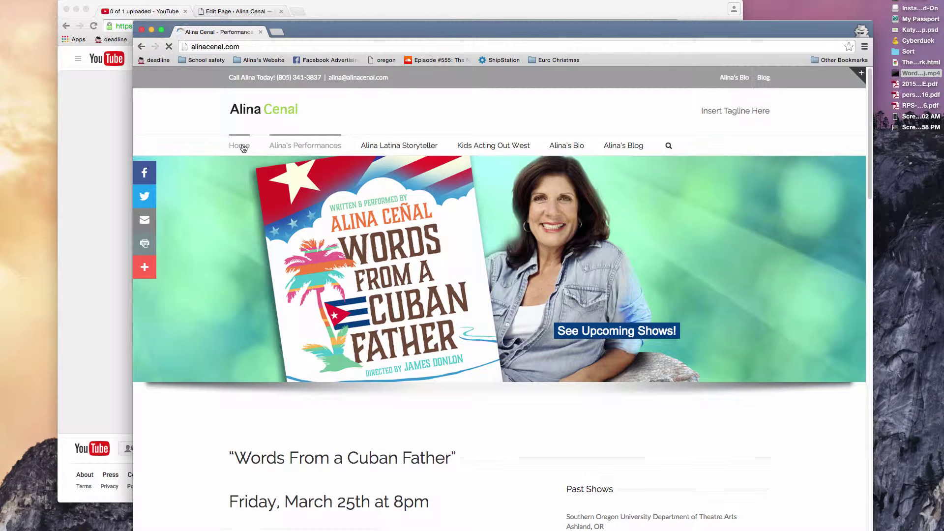
scroll(363, 211, "down", 4)
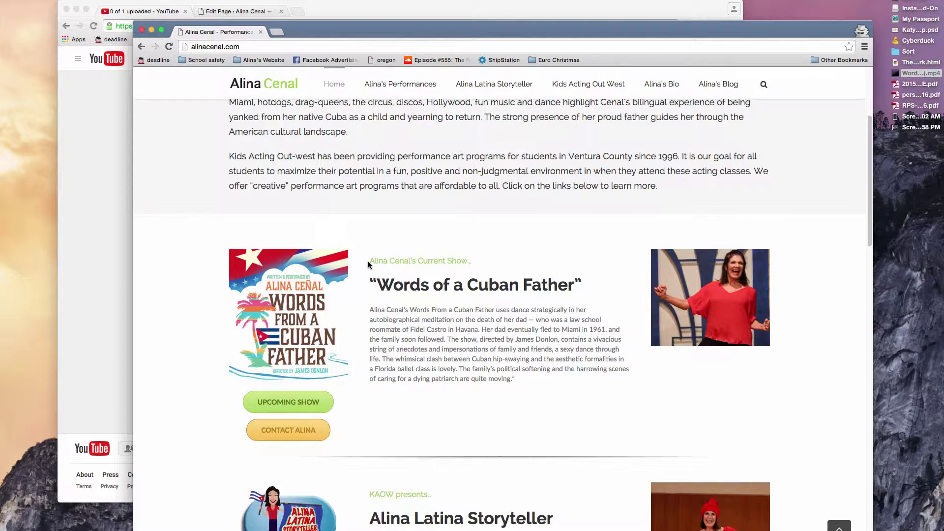
triple_click(439, 302)
left_click_drag(531, 380, 371, 280)
key("super+c")
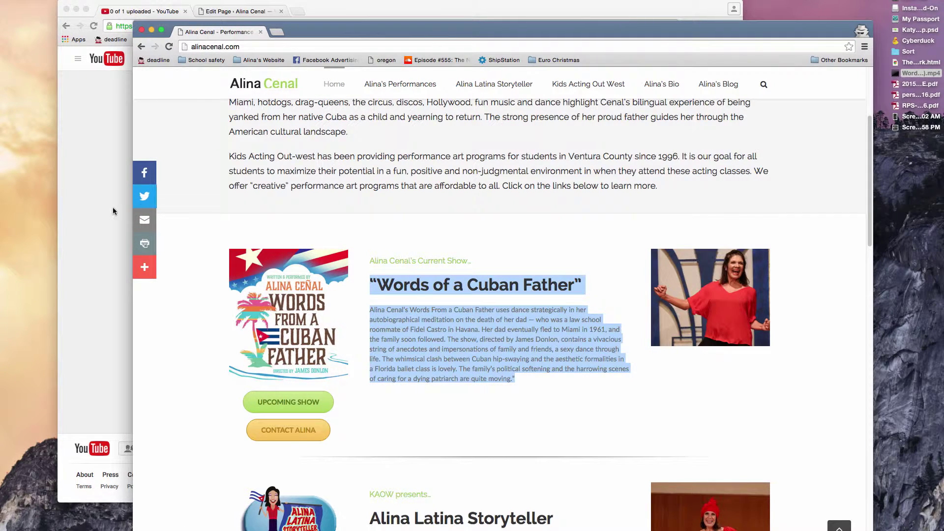
Step: Paste the copied heading and blurb into the YouTube video description
left_click(115, 212)
left_click(311, 177)
key("super+v")
scroll(315, 178, "up", 10)
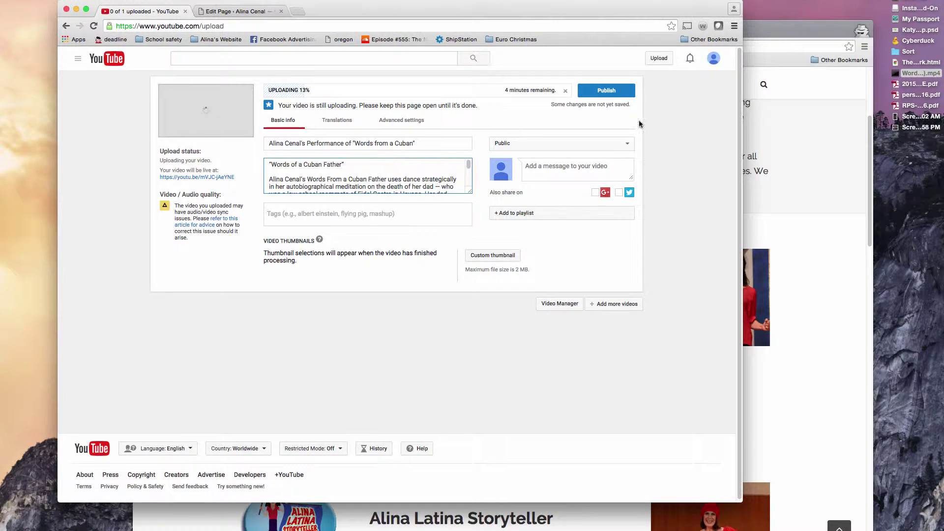
Step: Insert the Performances page link on its own first line of the description
left_click(770, 39)
left_click(374, 81)
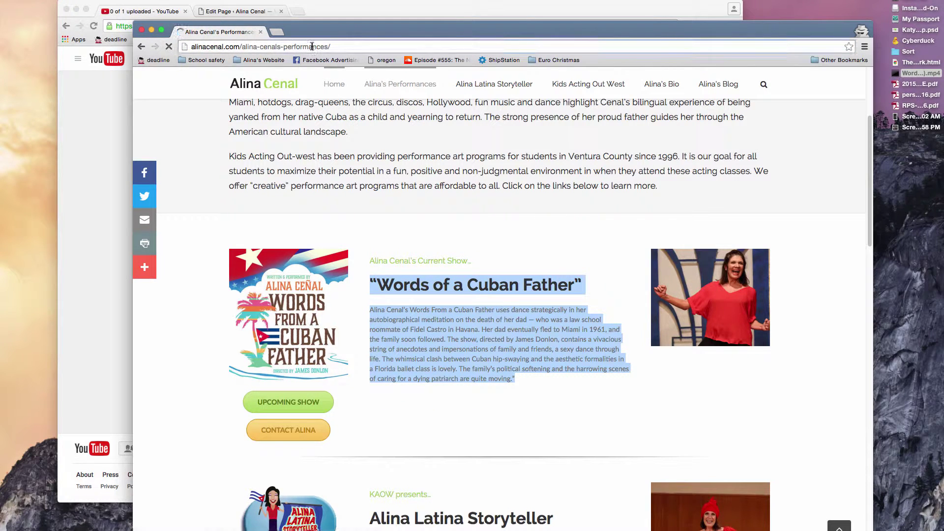
left_click(326, 18)
key("super+a")
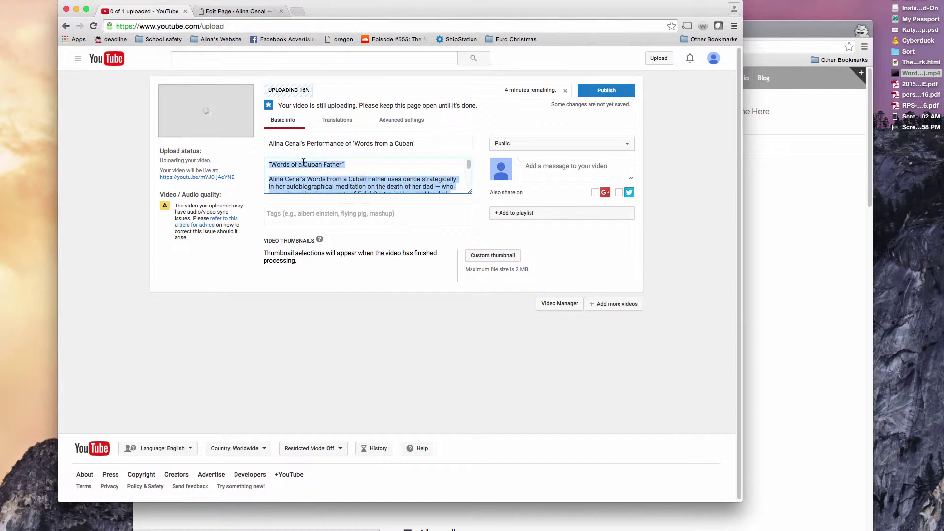
key("Up")
key("Return")
type("http://alinacenal.com/alina-cenals-performances/")
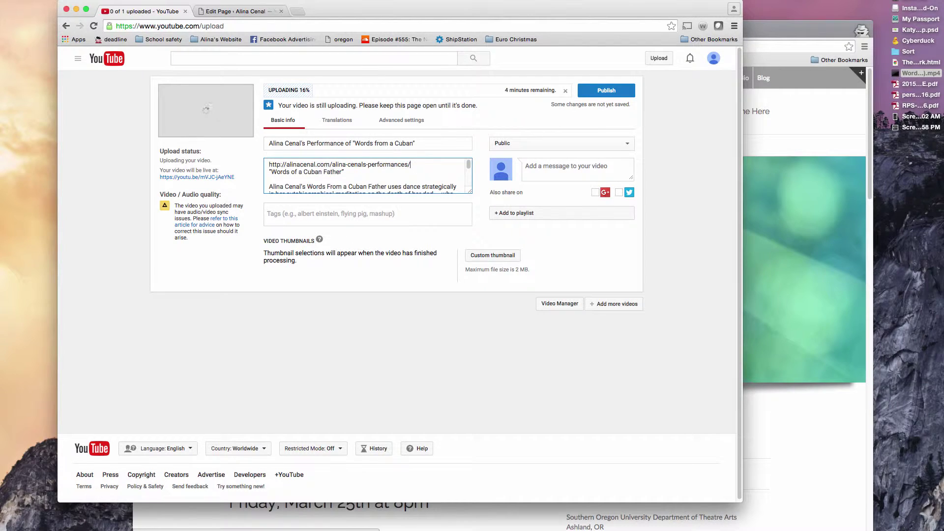
key("Return")
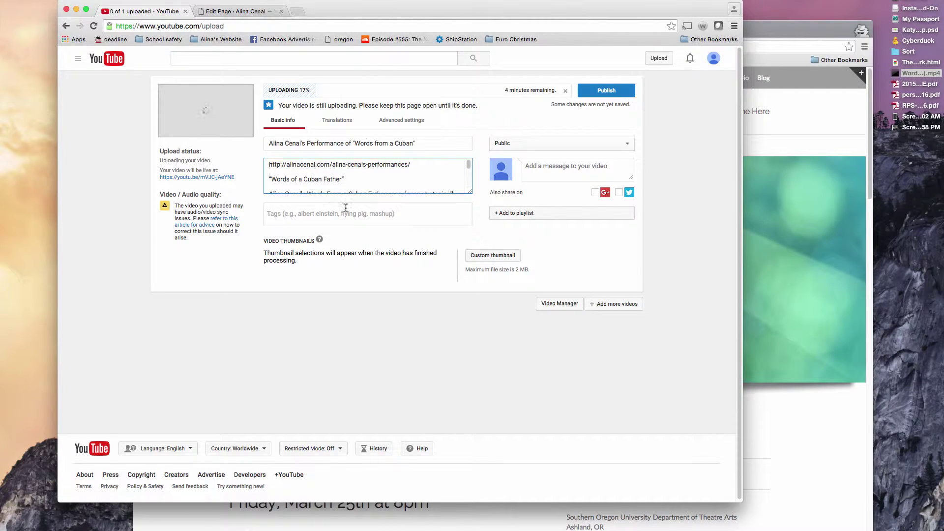
Step: Add tags Performance Art, the performer's name, Words of a Cuban Father and California Actress
left_click(346, 208)
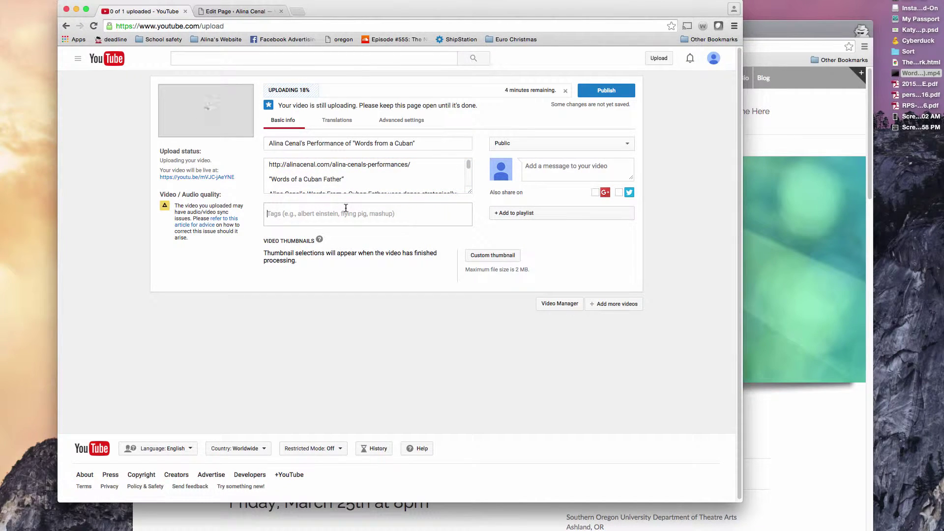
type("Performance Art")
key("Return")
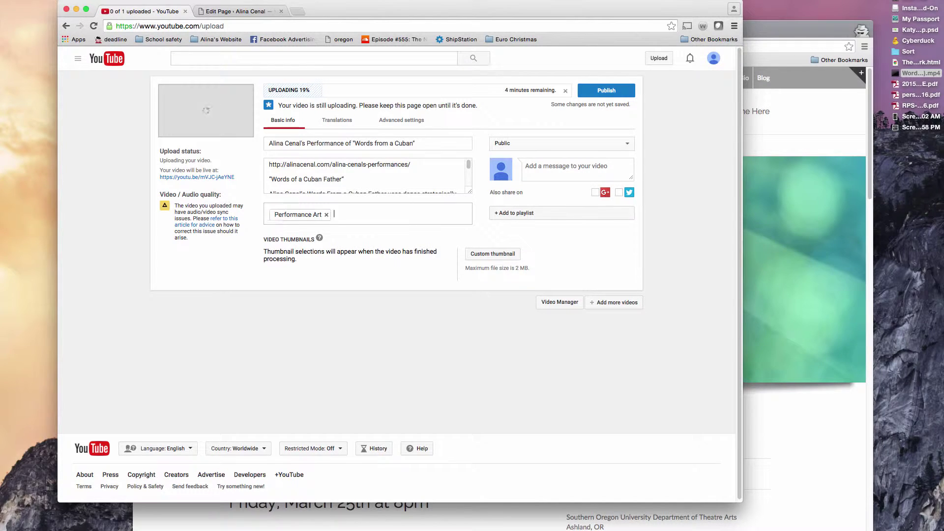
type("Alina Cenal")
key("Return")
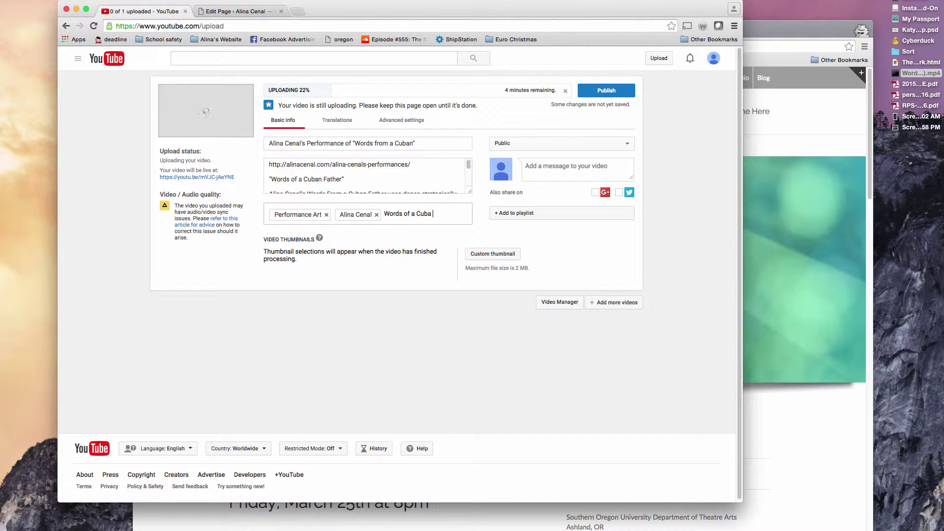
type("Words of a Cuban Father")
key("Return")
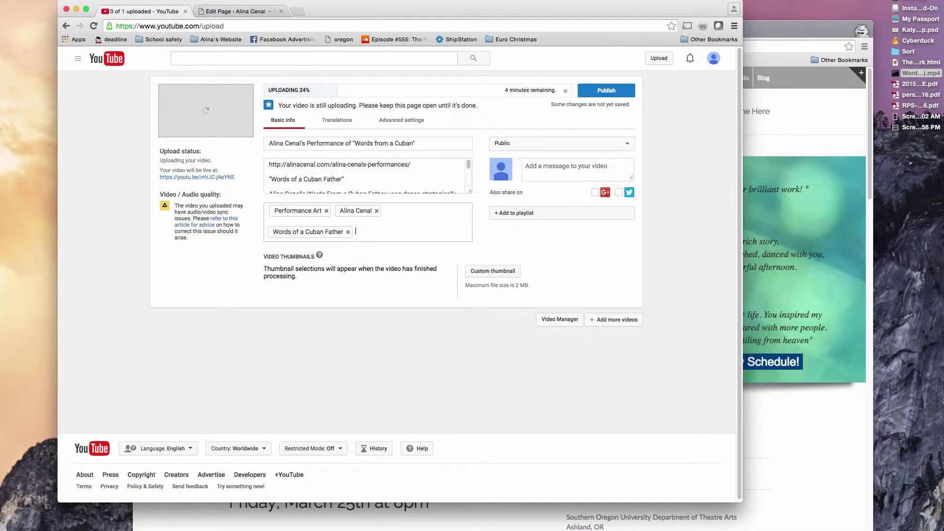
type("California Actress")
key("Return")
Step: Create a new playlist named 'Words of a Cuban Father' and add the video to it
left_click(521, 215)
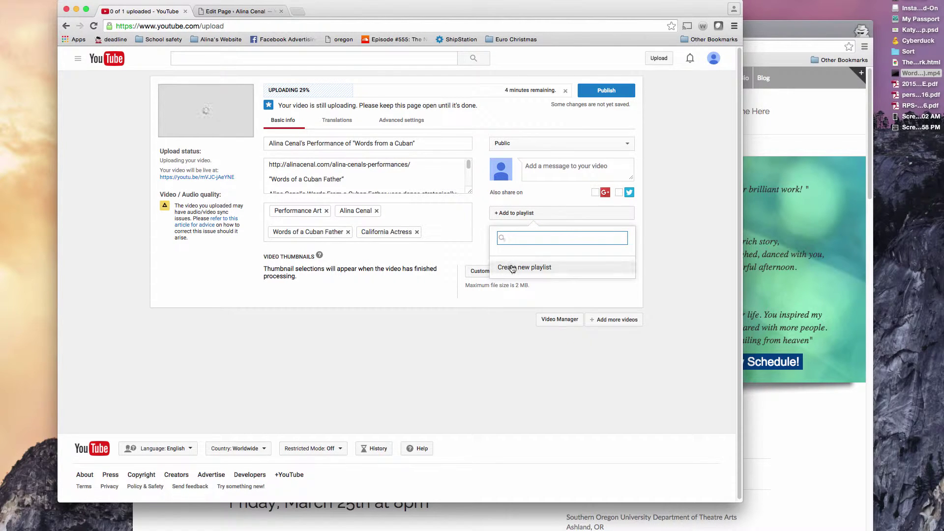
left_click(512, 268)
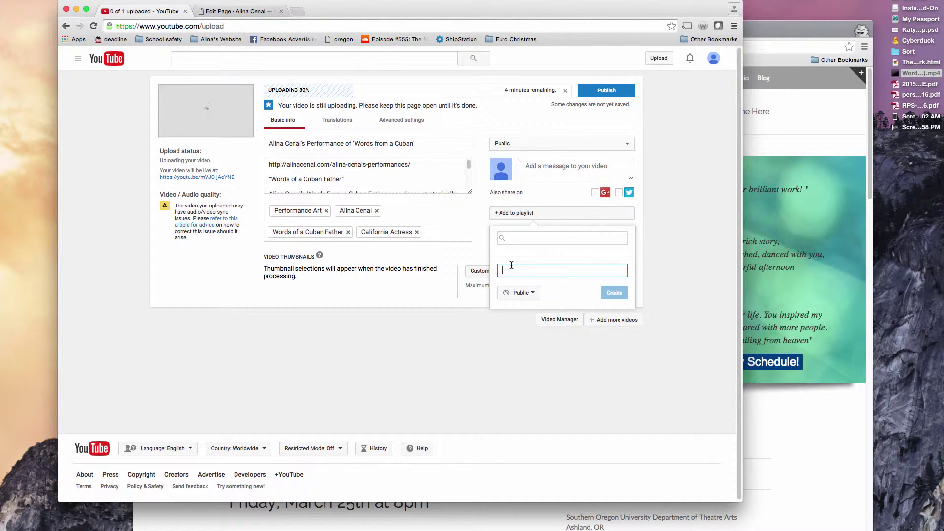
type("Words of a Cuban")
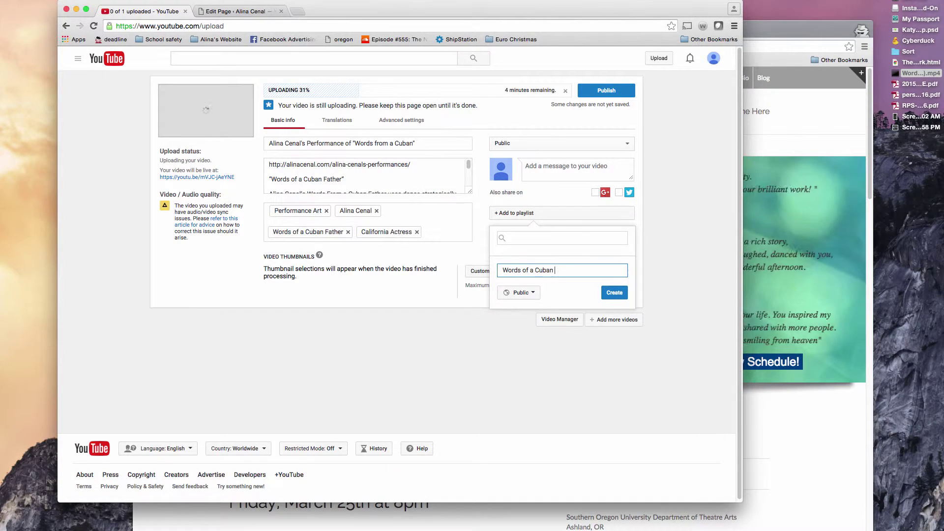
type(" Father")
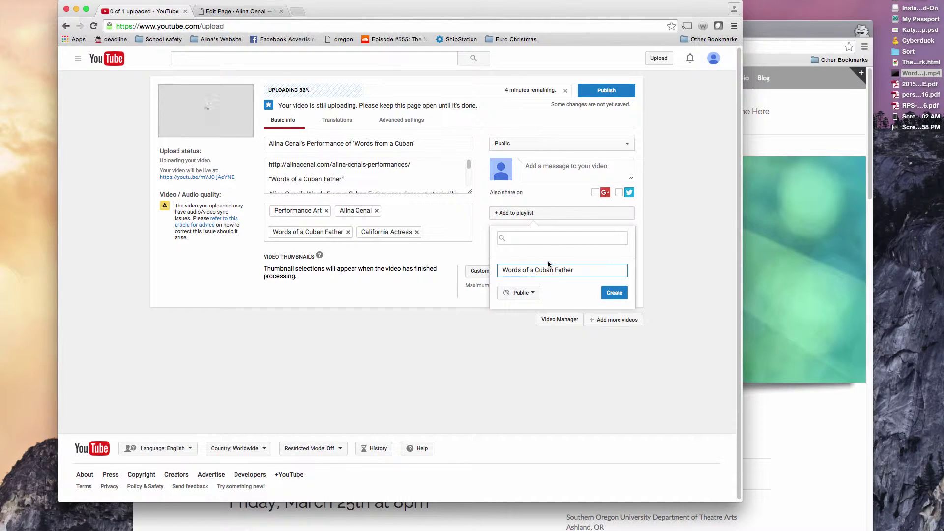
left_click(610, 297)
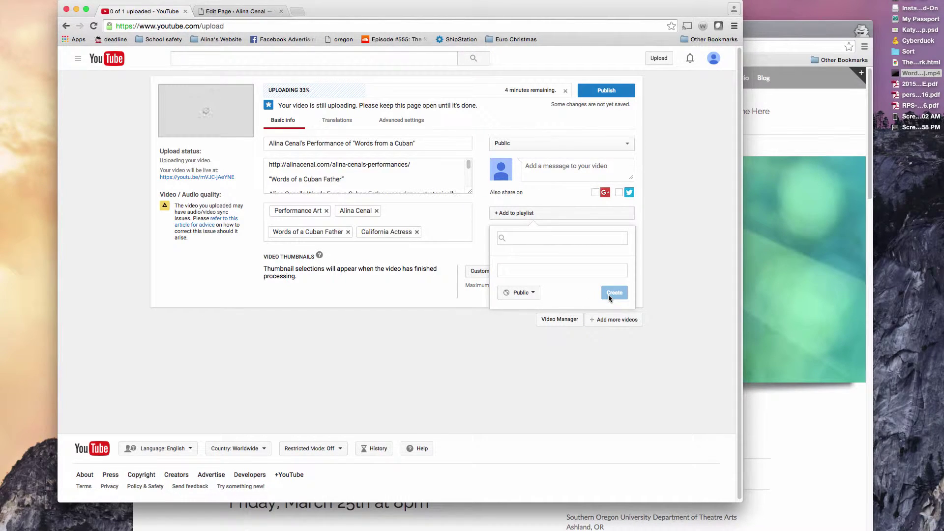
left_click(499, 323)
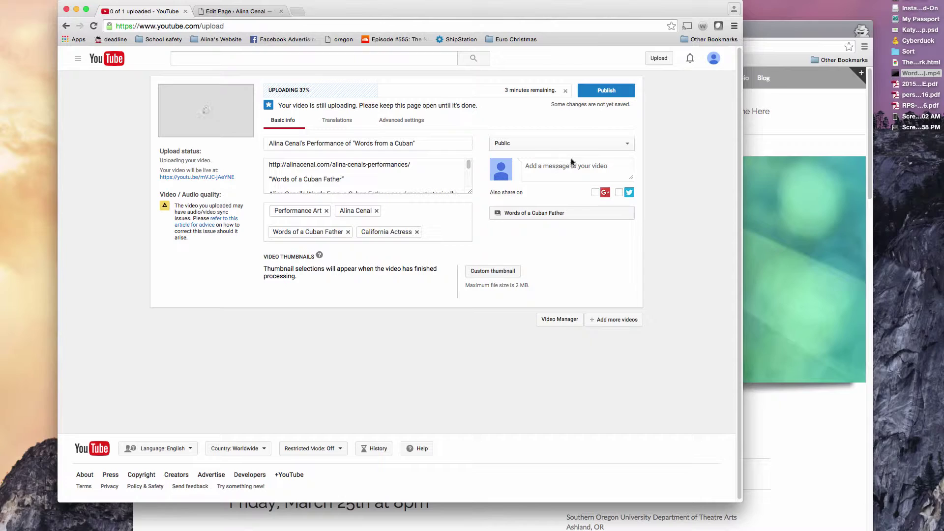
Step: Copy the Performances page address from the live site window
left_click(763, 28)
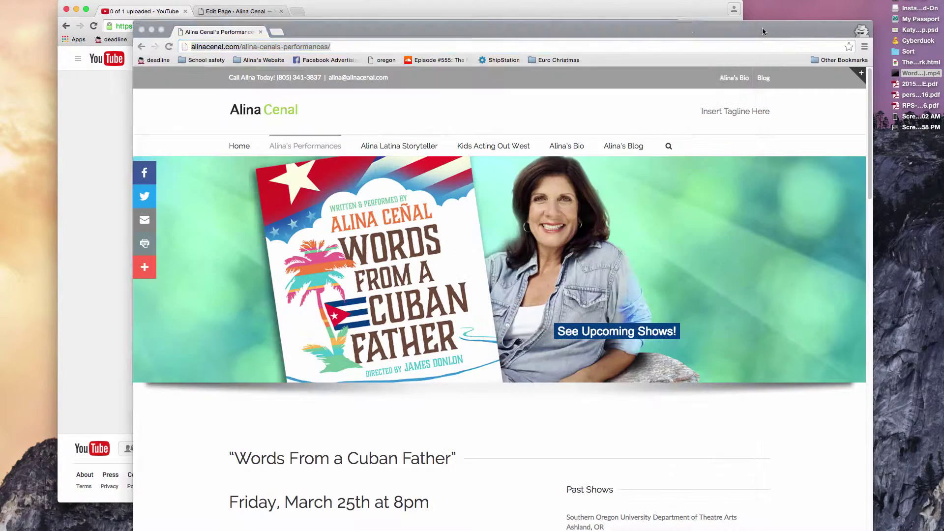
left_click(566, 46)
key("super+c")
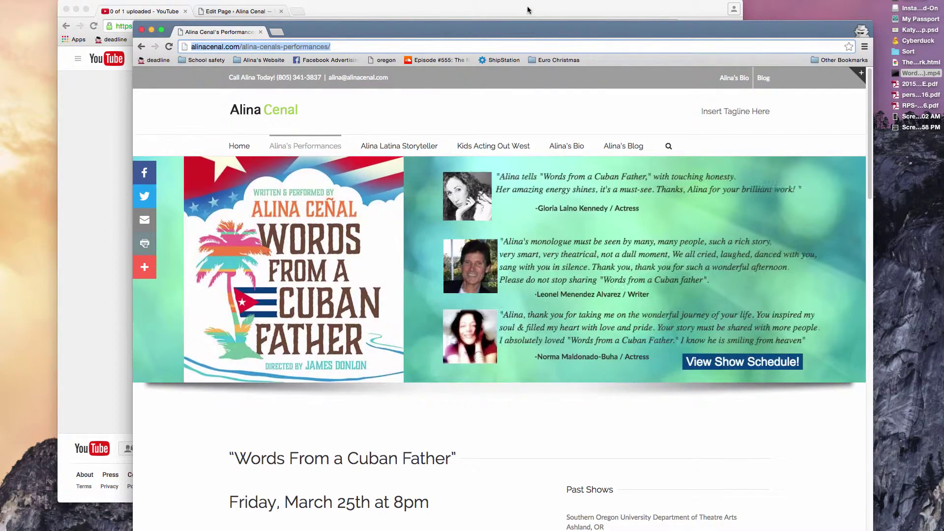
scroll(492, 128, "down", 2)
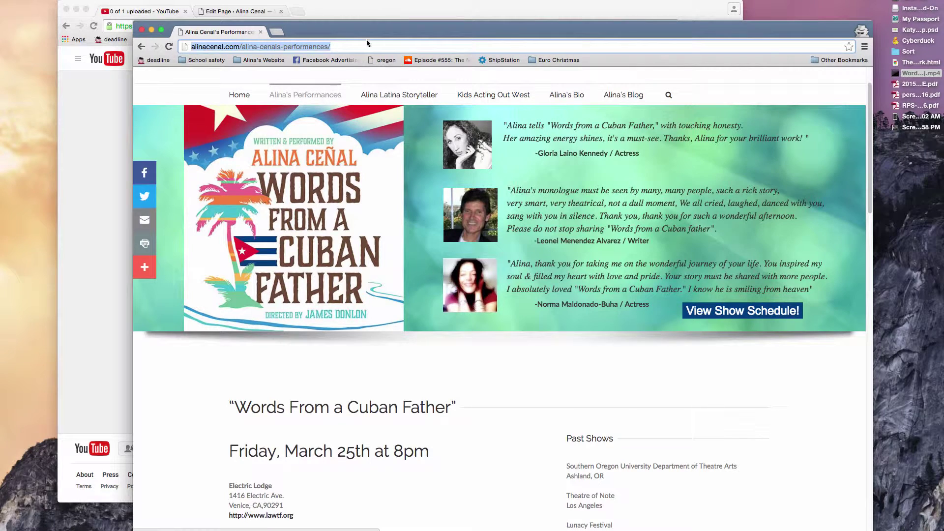
left_click(127, 210)
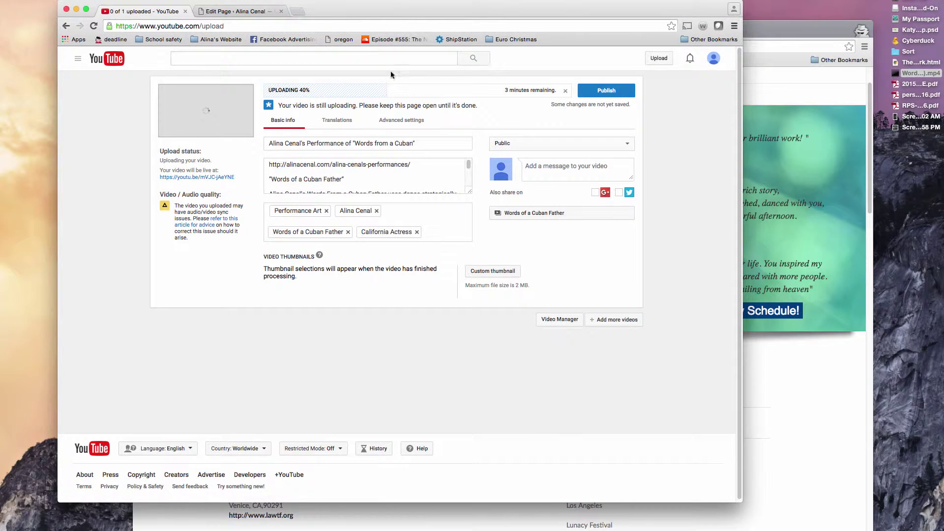
Step: Add the message 'Click here to see upcoming shows.' with the pasted link, then publish
left_click(527, 165)
type("Cll")
key("super+v")
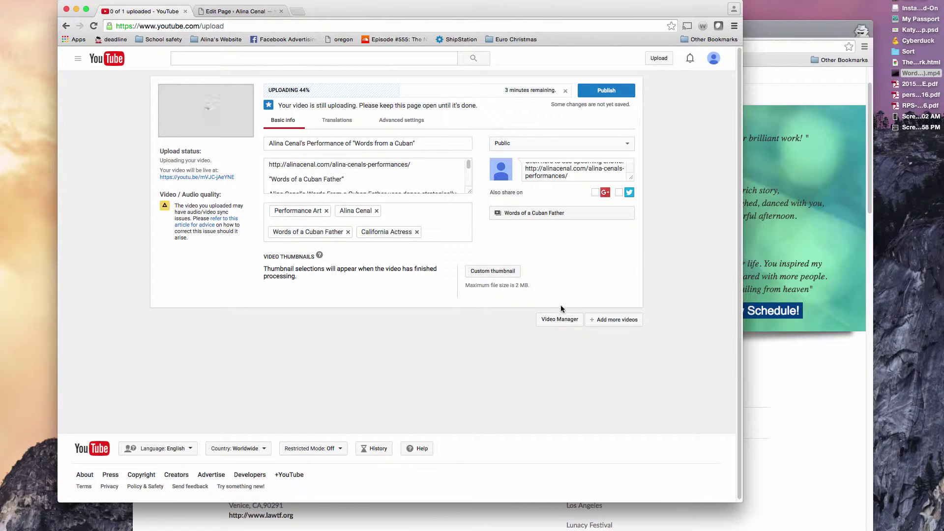
left_click(600, 90)
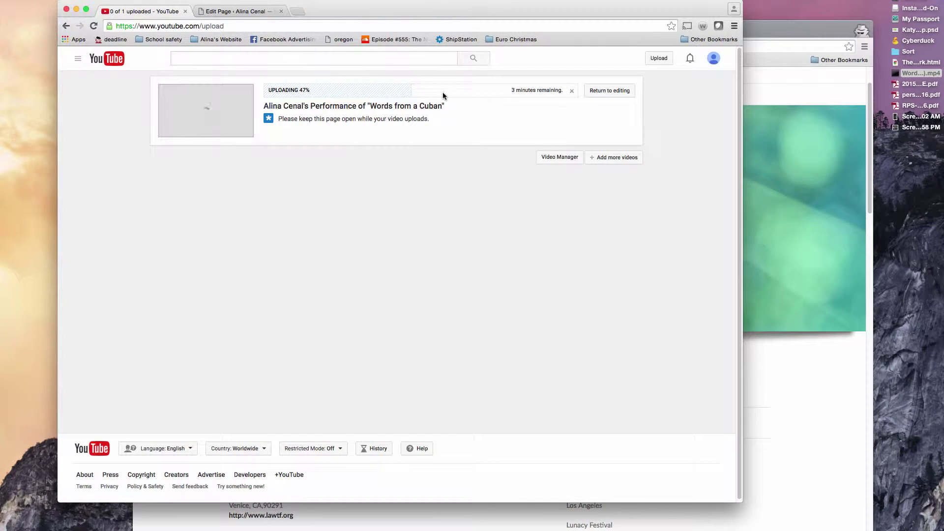
Step: Scroll the Fusion Builder editor to the Performances page's Videos container and Code Block
left_click(248, 10)
scroll(438, 249, "down", 3)
scroll(438, 249, "up", 1)
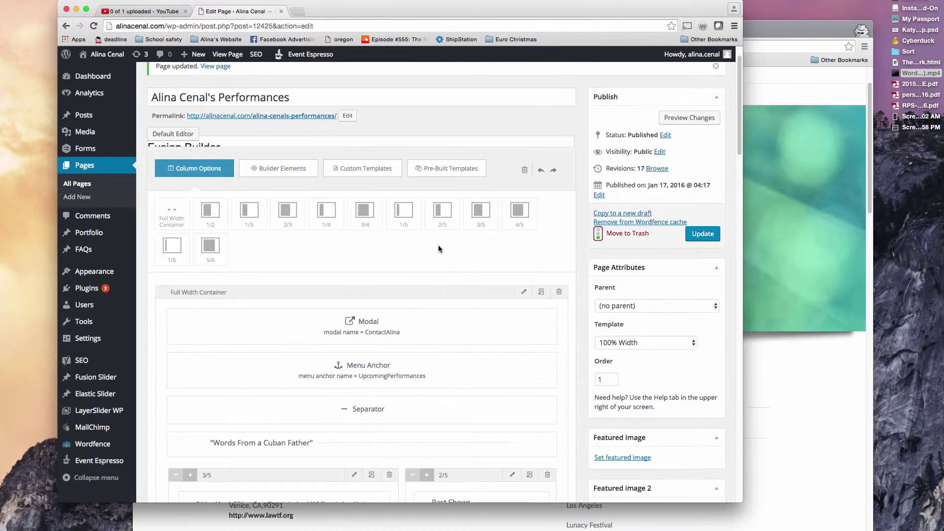
scroll(438, 248, "down", 3)
scroll(480, 255, "up", 1)
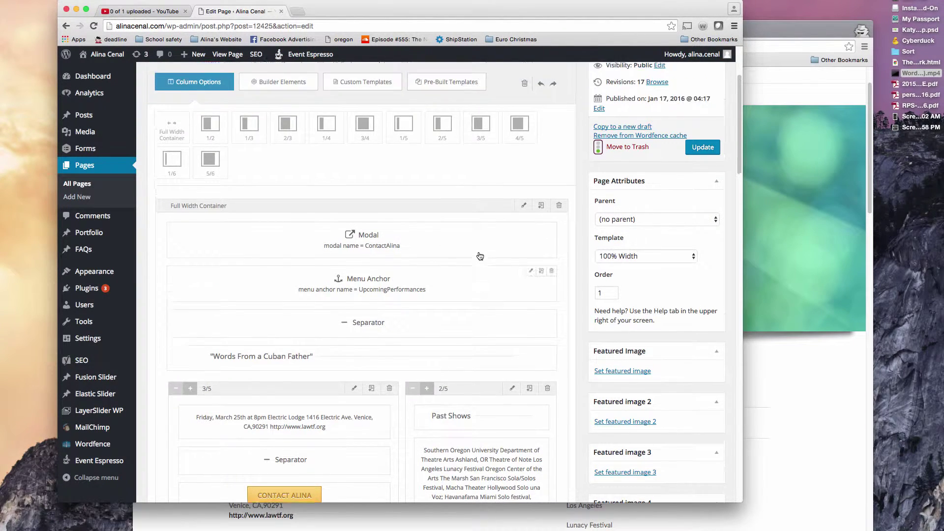
scroll(480, 256, "up", 1)
Step: Compare the live page's video section with the editor's Words From a Cuban Father section
left_click(765, 25)
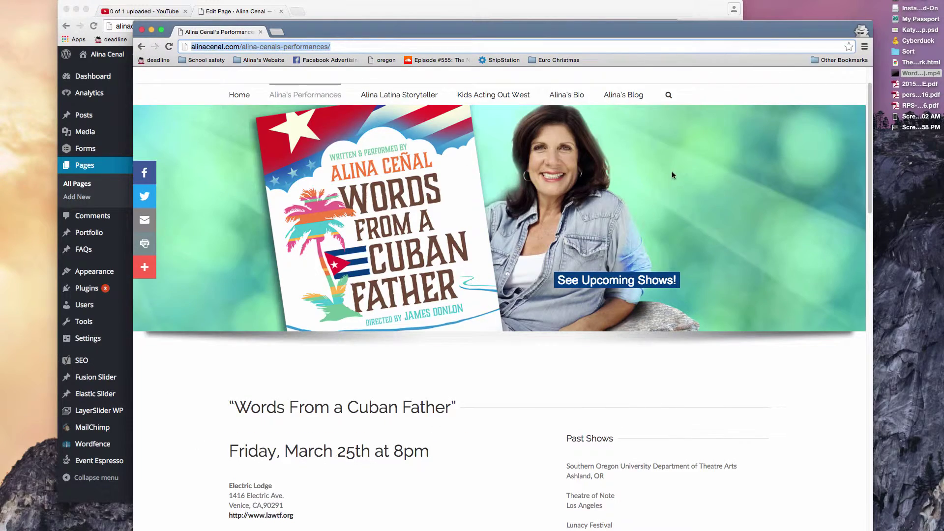
scroll(673, 176, "down", 15)
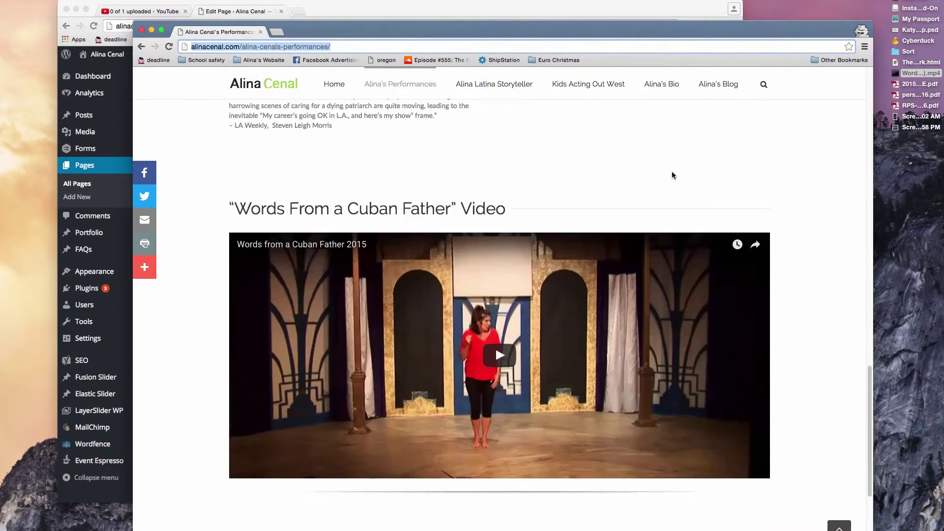
scroll(672, 176, "down", 3)
scroll(494, 208, "up", 1)
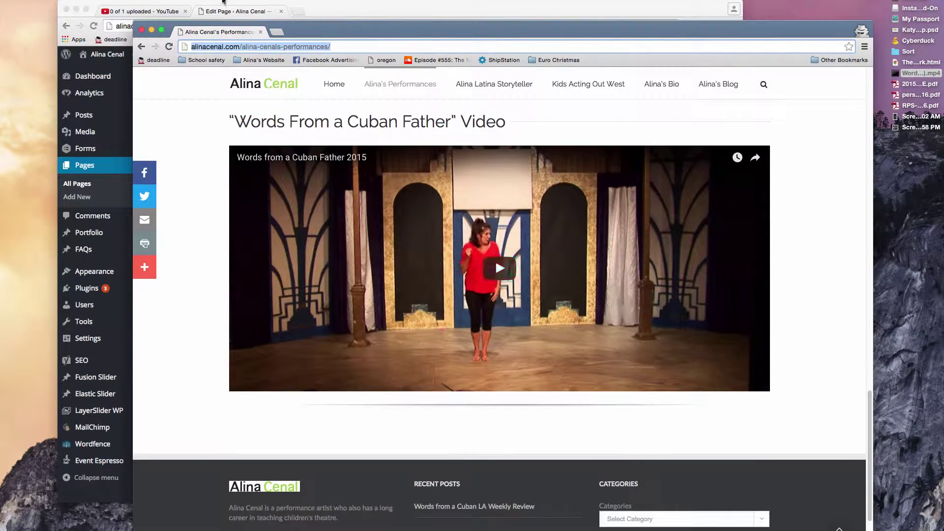
left_click(330, 6)
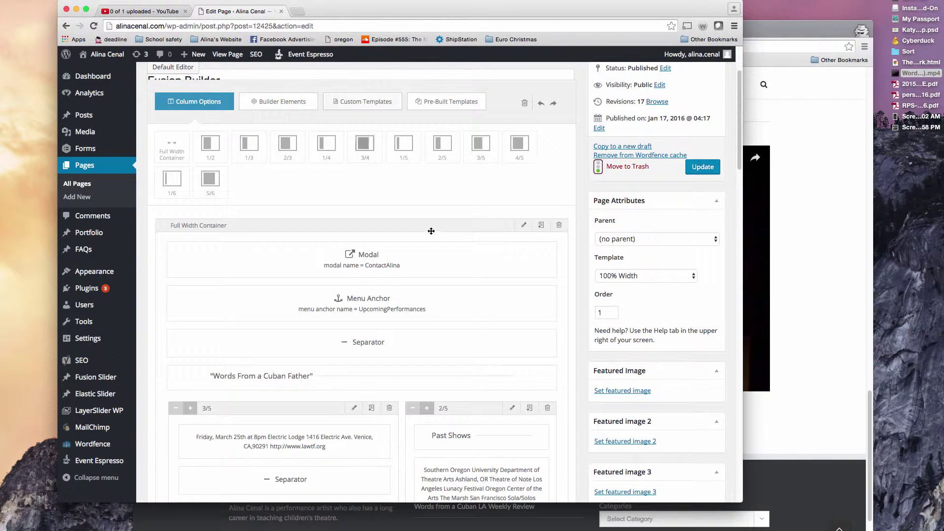
scroll(431, 236, "down", 6)
scroll(432, 236, "down", 15)
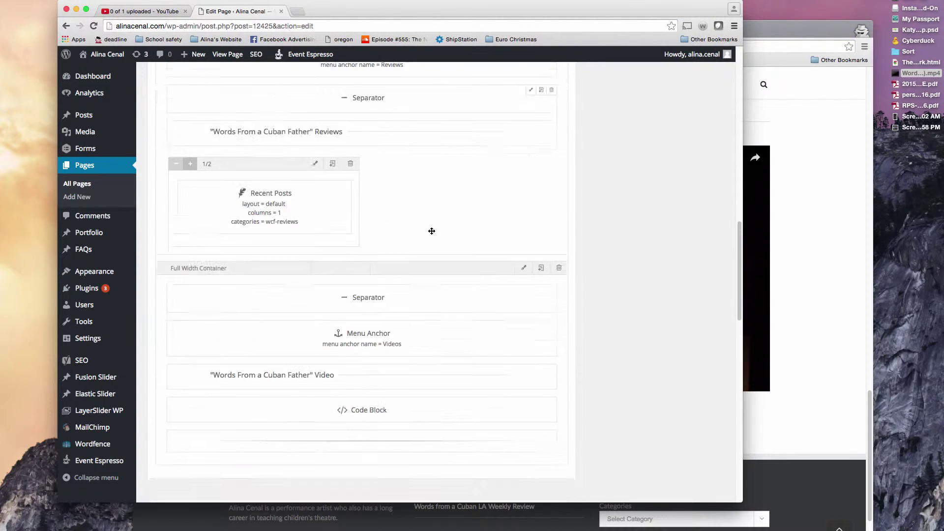
scroll(386, 210, "up", 2)
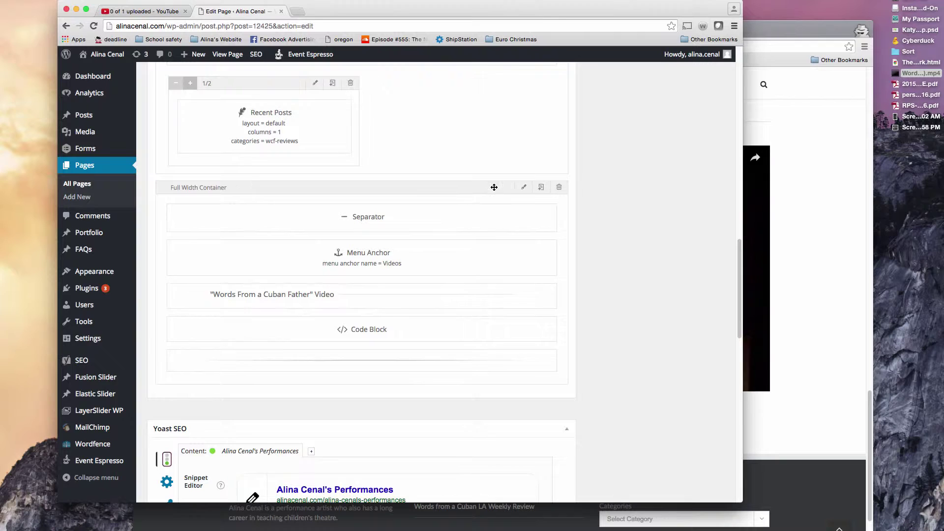
Step: Scroll the live page around the embedded Words From a Cuban Father video, then return to the editor
left_click(771, 193)
scroll(778, 190, "up", 2)
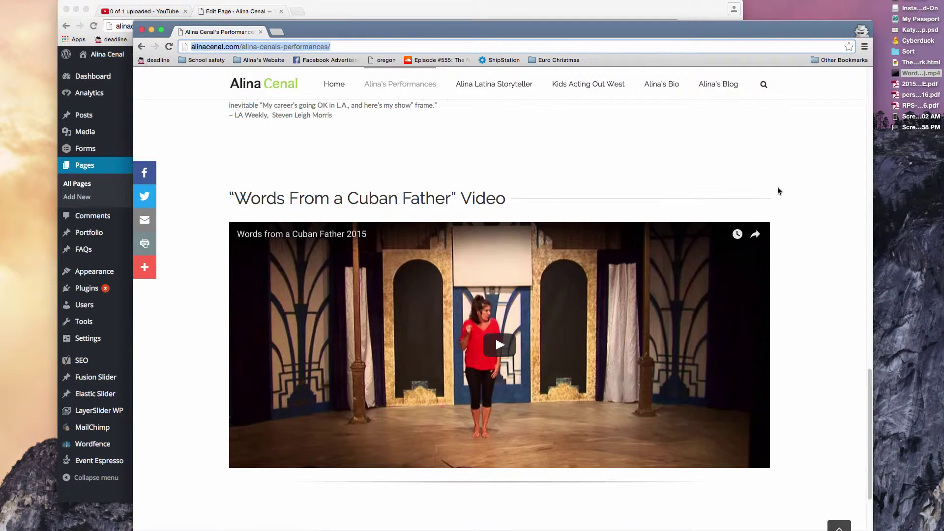
scroll(761, 191, "up", 2)
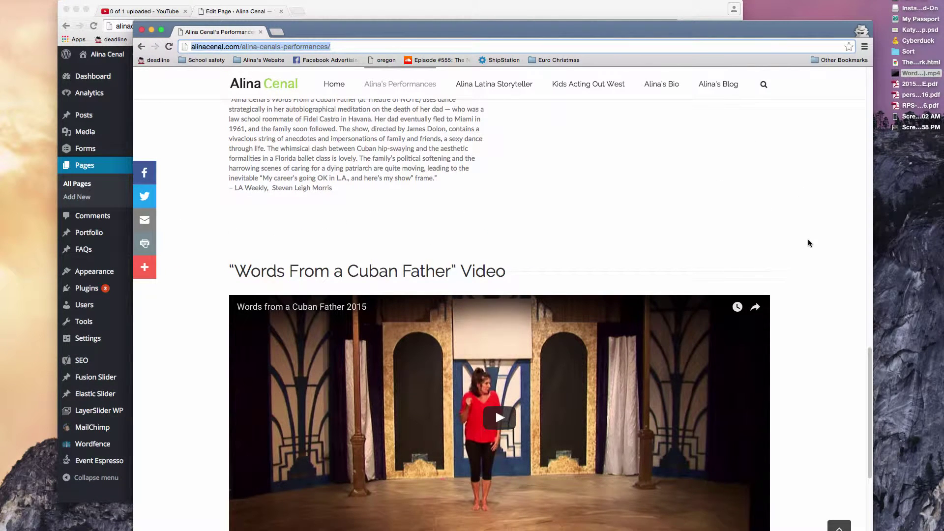
scroll(809, 243, "down", 2)
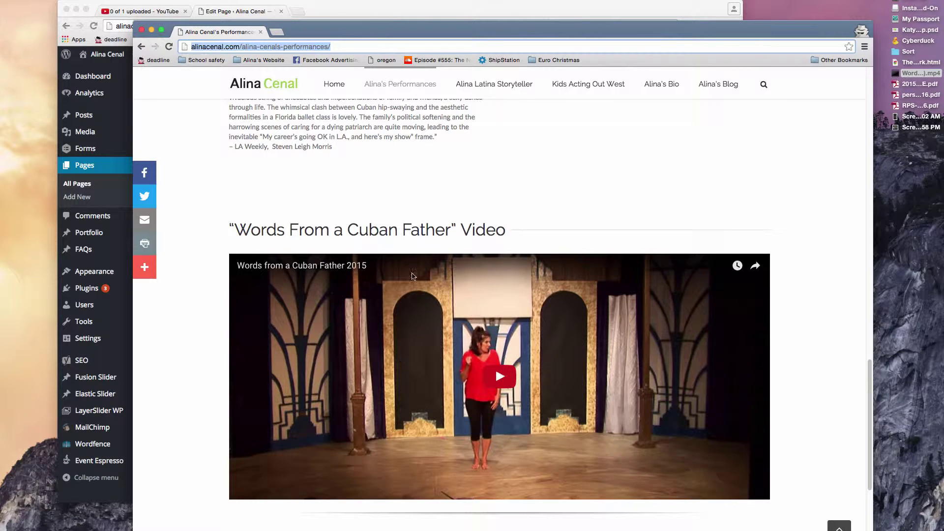
left_click(358, 16)
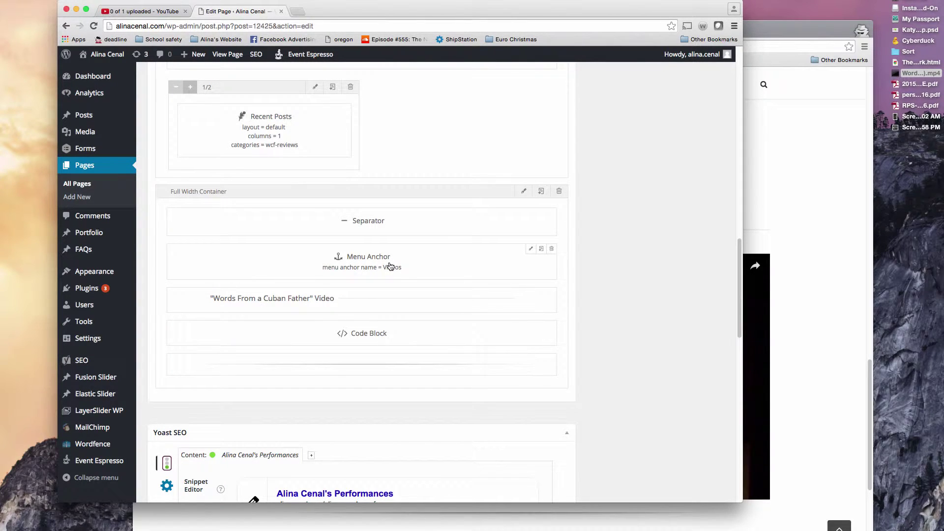
Step: Check that the menu anchor above the video section is named Videos
left_click(531, 249)
double_click(416, 125)
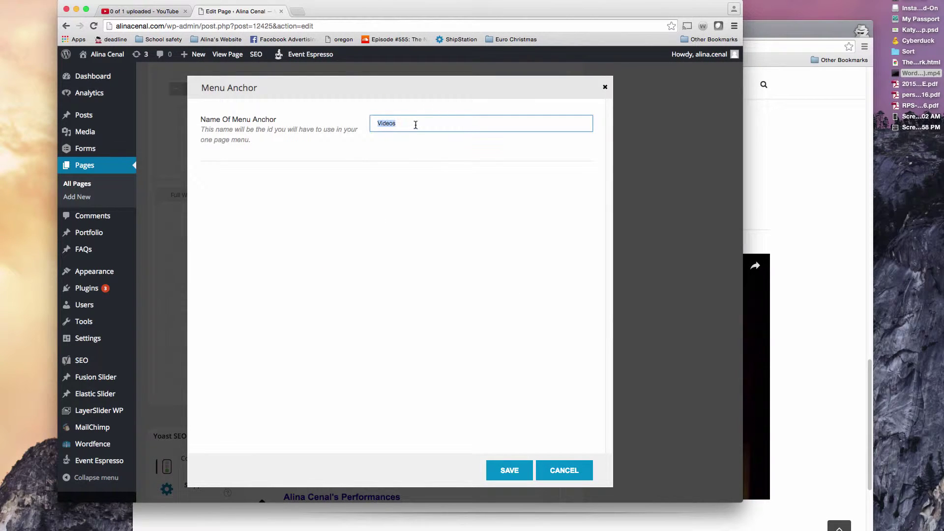
left_click(605, 88)
Step: Load the Performances page address ending in #Videos in a new private window
left_click(787, 47)
left_click(417, 49)
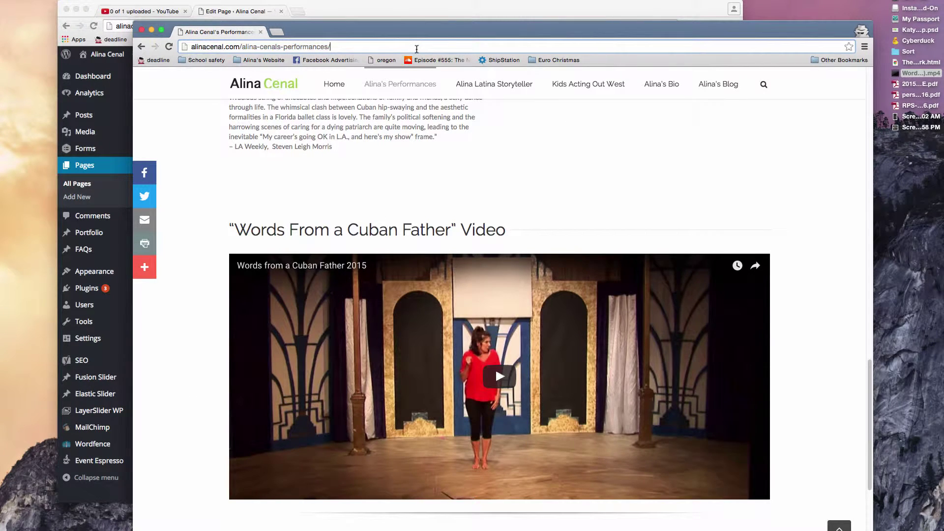
type("#Videos")
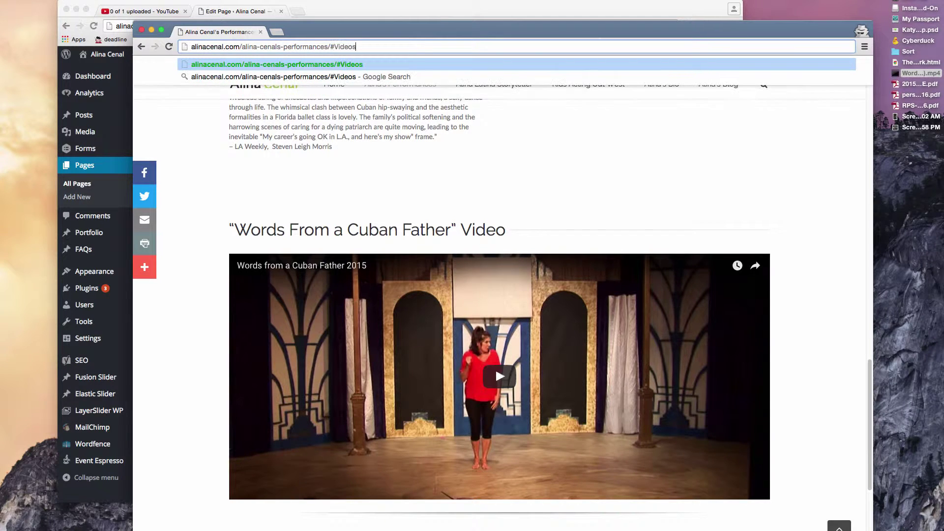
key("Return")
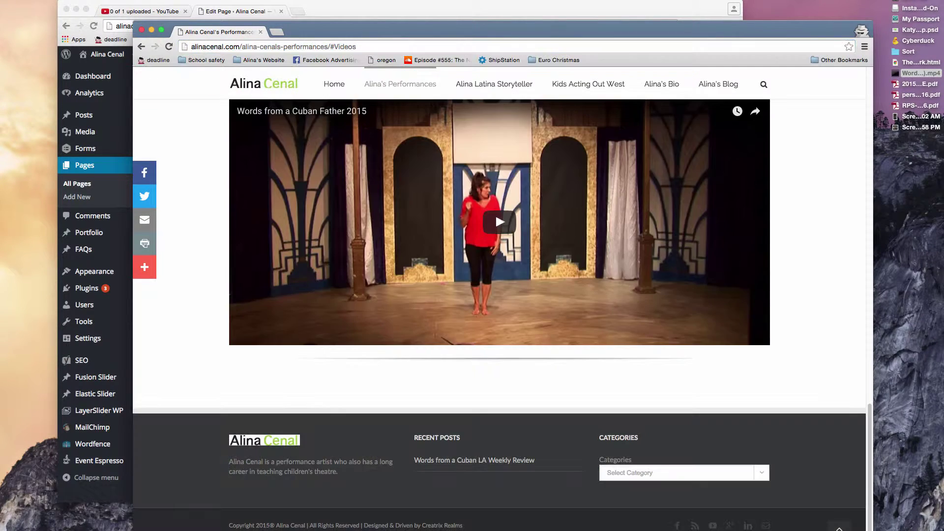
left_click(417, 49)
key("super+c")
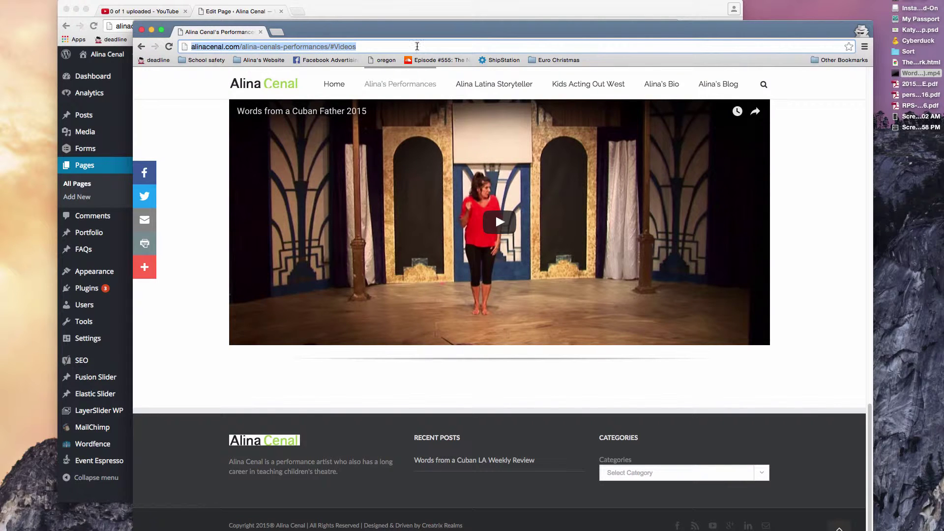
key("super+w")
key("super+shift+n")
key("super+v")
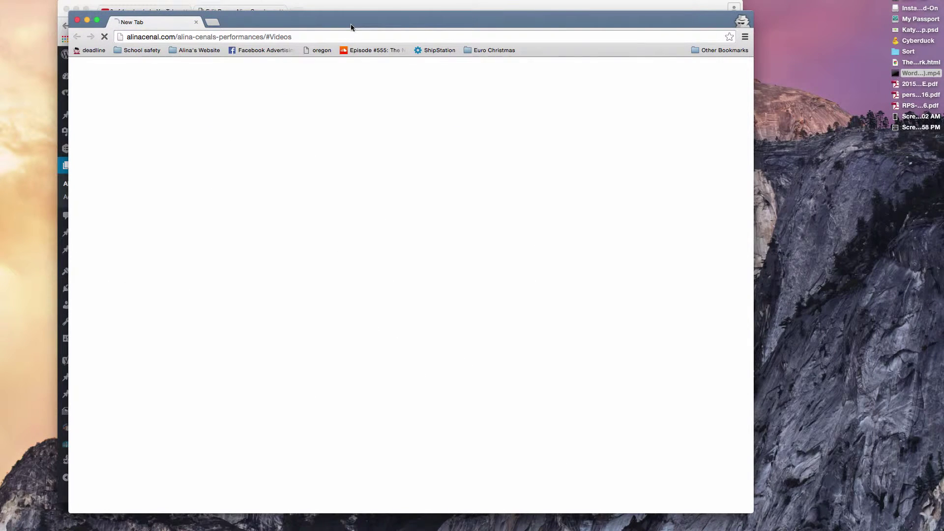
key("Return")
Step: Arrange the browser windows to view the anchored Videos section, then return to the editor
left_click_drag(350, 22, 415, 25)
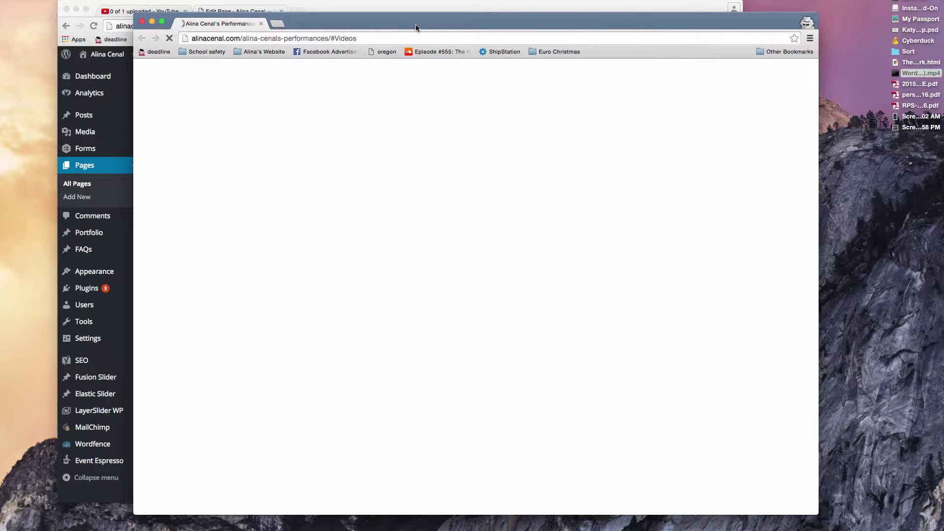
left_click_drag(415, 25, 479, 38)
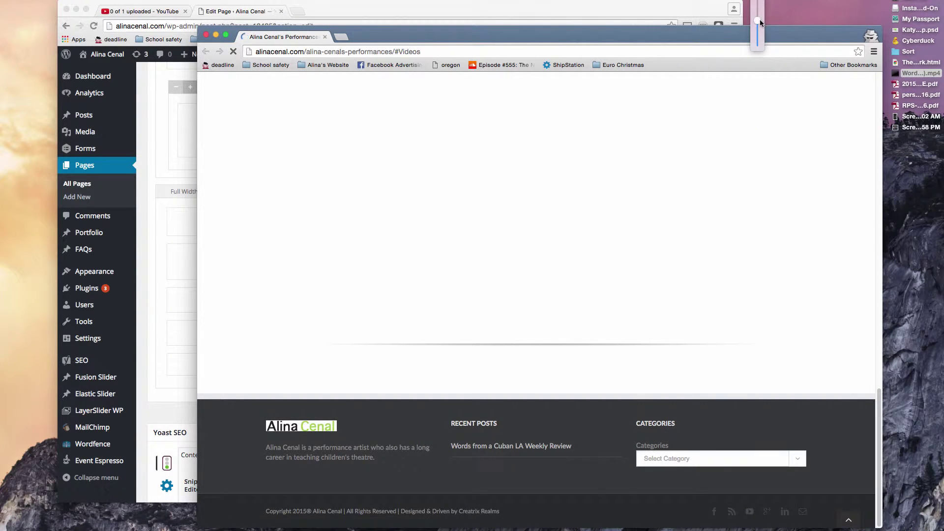
left_click(714, 33)
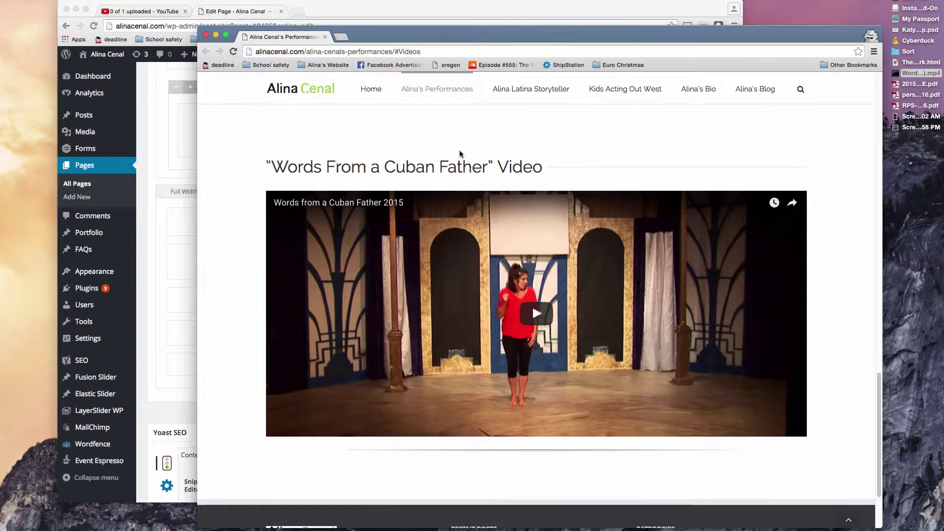
left_click(354, 15)
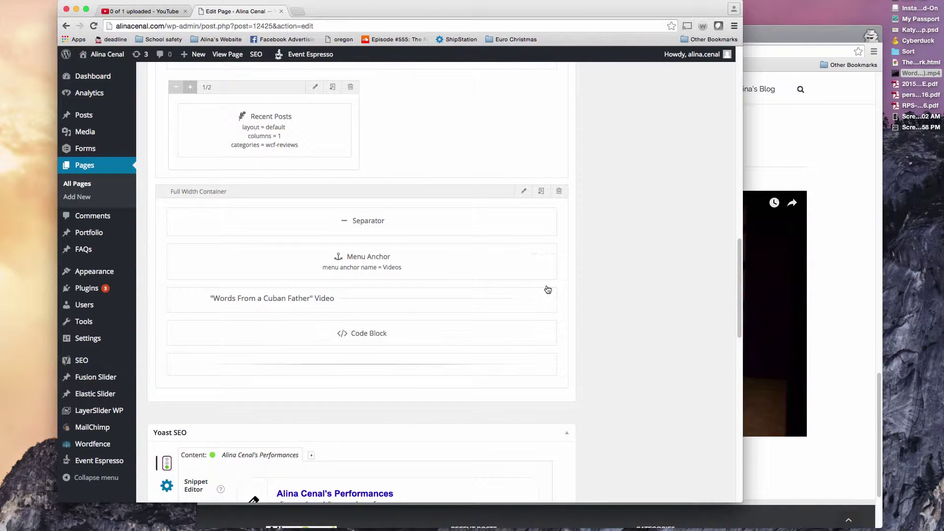
Step: Compare the live page's video section heading with the editor layout
left_click(767, 136)
left_click_drag(268, 166, 553, 175)
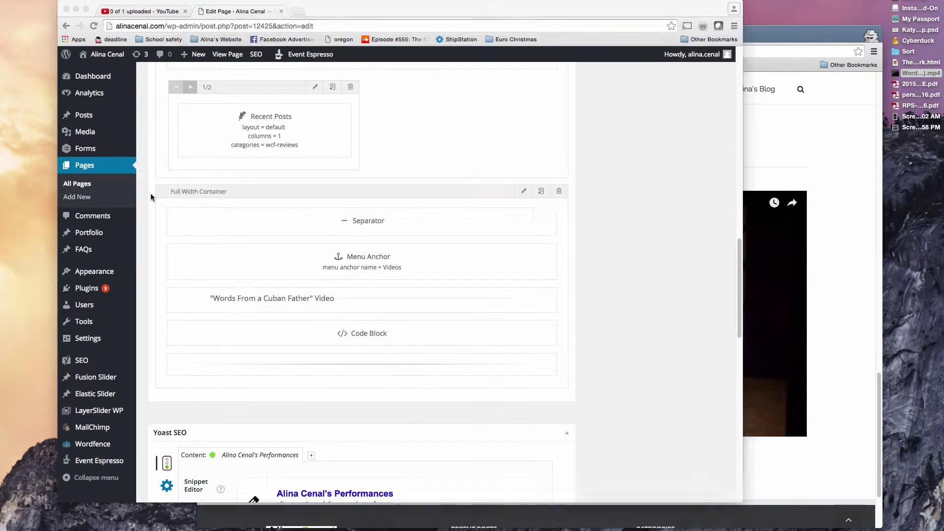
left_click(155, 196)
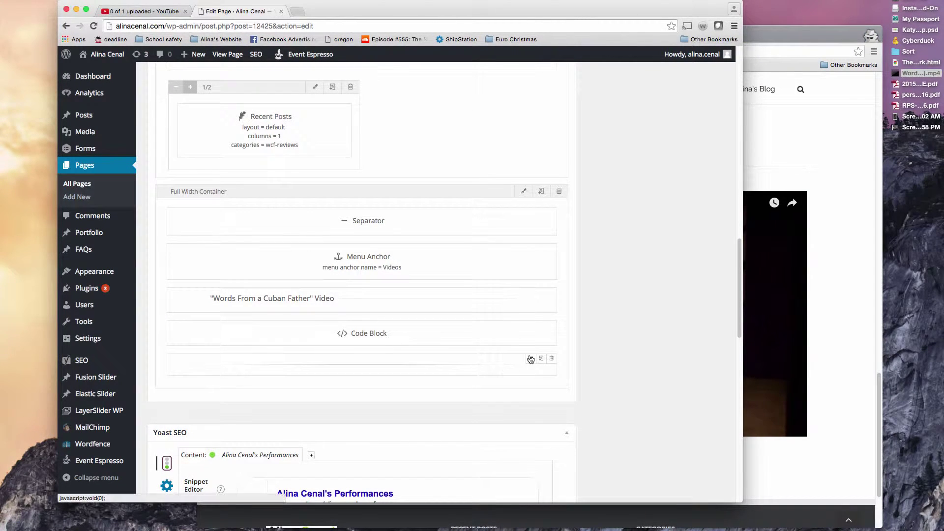
left_click(839, 332)
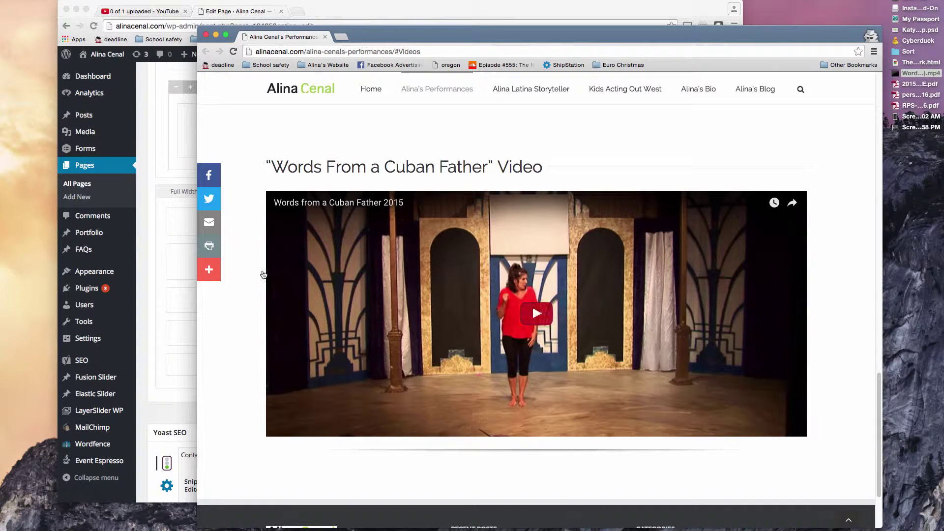
left_click(155, 256)
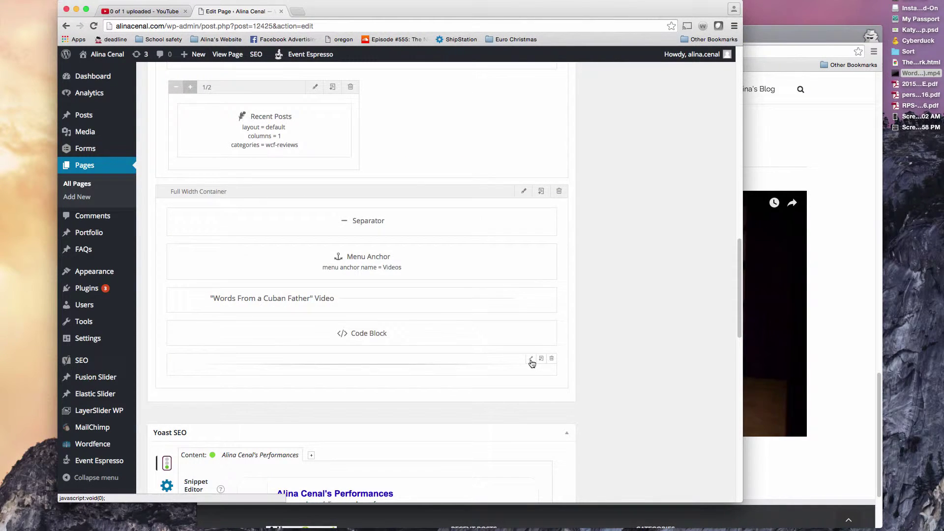
Step: Set the bottom separator's Margin Top and Margin Bottom to 40 and save
left_click(531, 359)
double_click(381, 175)
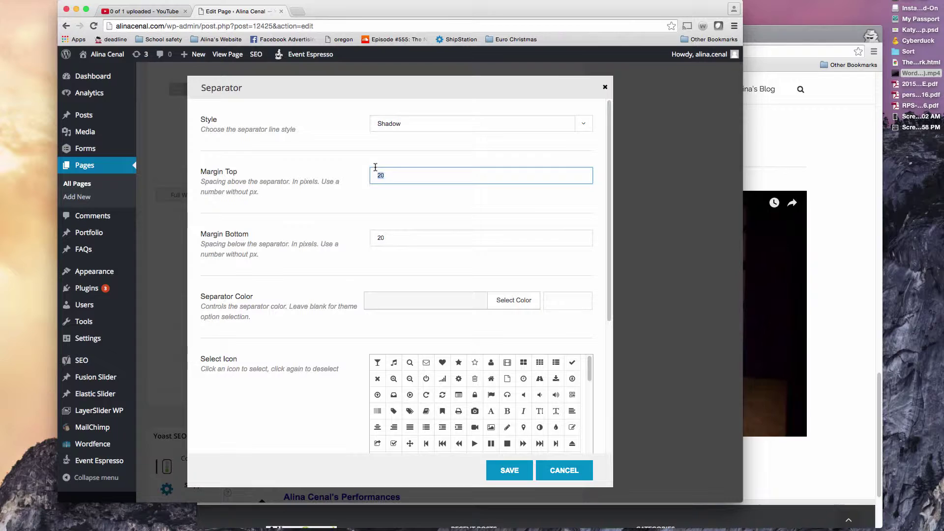
type("40")
key("Tab")
type("40")
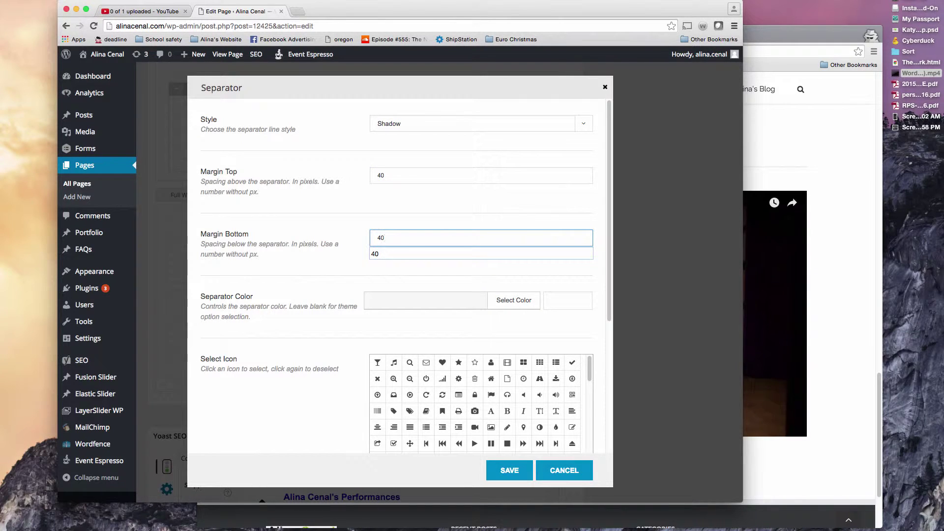
left_click(330, 167)
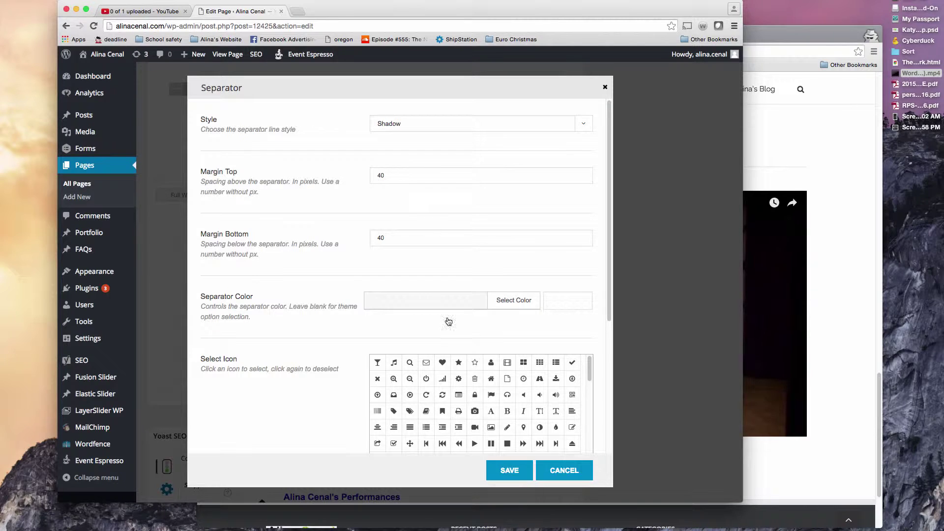
left_click(511, 471)
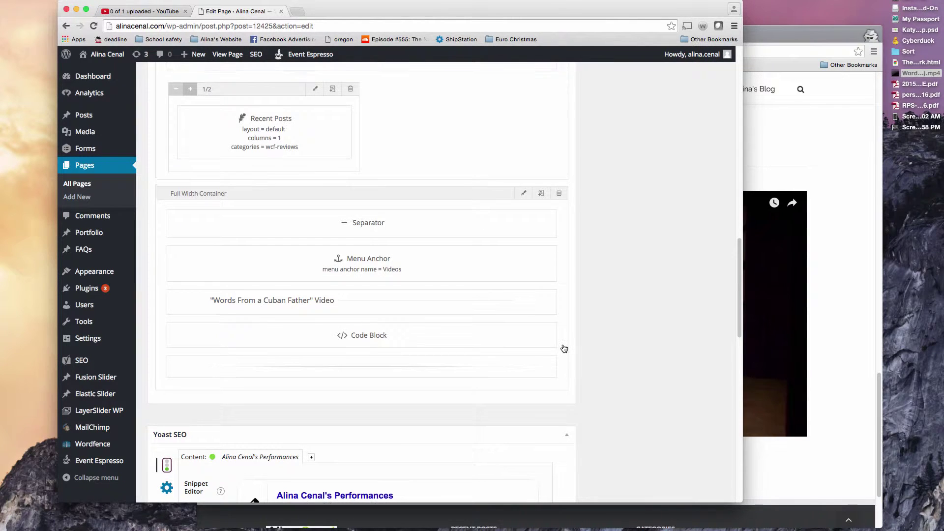
Step: Clone the video Code Block and drag the copy below the shadow separator
scroll(566, 350, "up", 1)
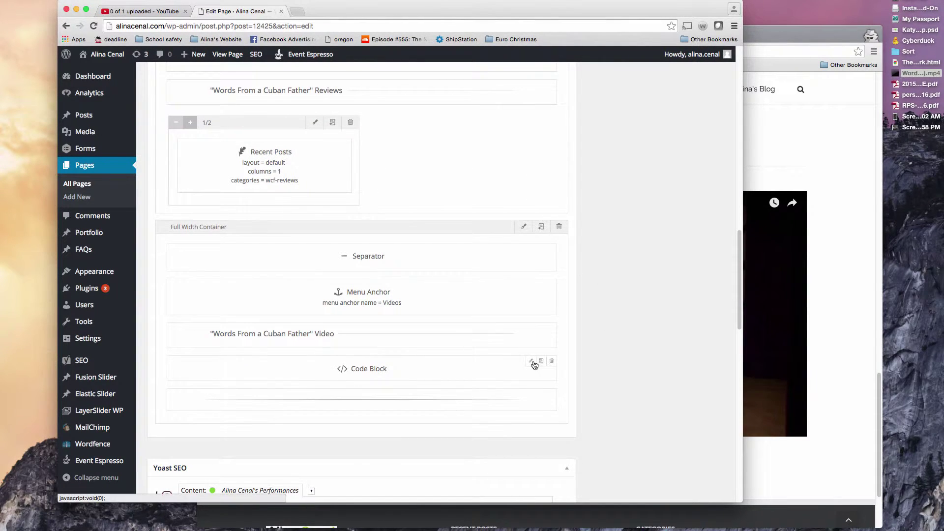
left_click(130, 11)
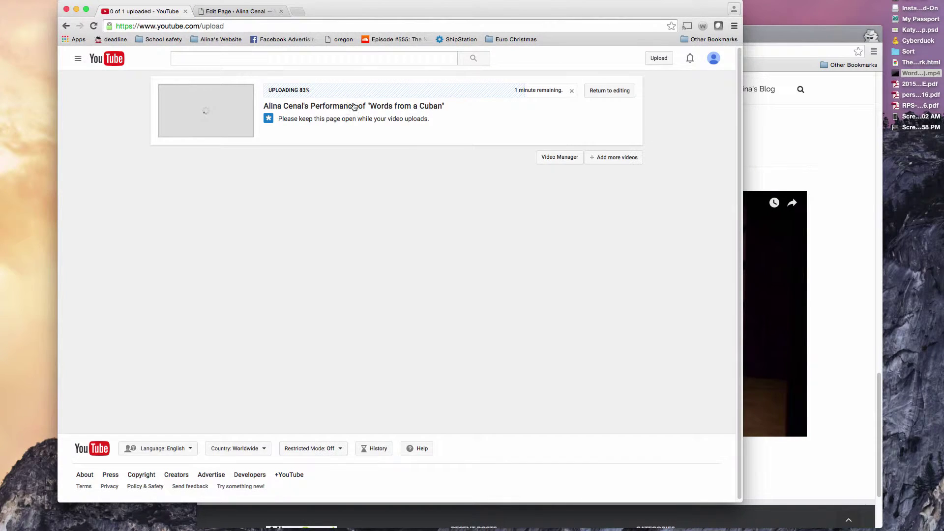
left_click(232, 11)
mouse_move(533, 363)
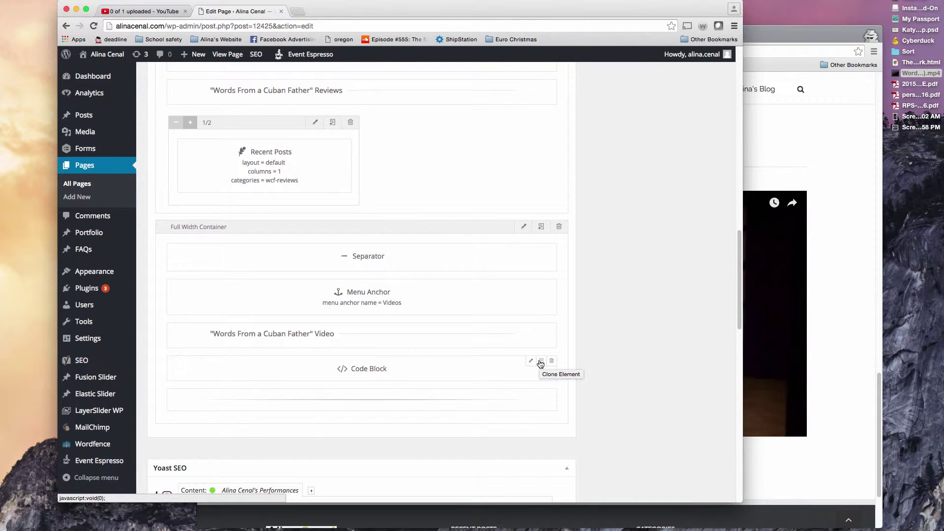
left_click(541, 362)
scroll(497, 357, "down", 2)
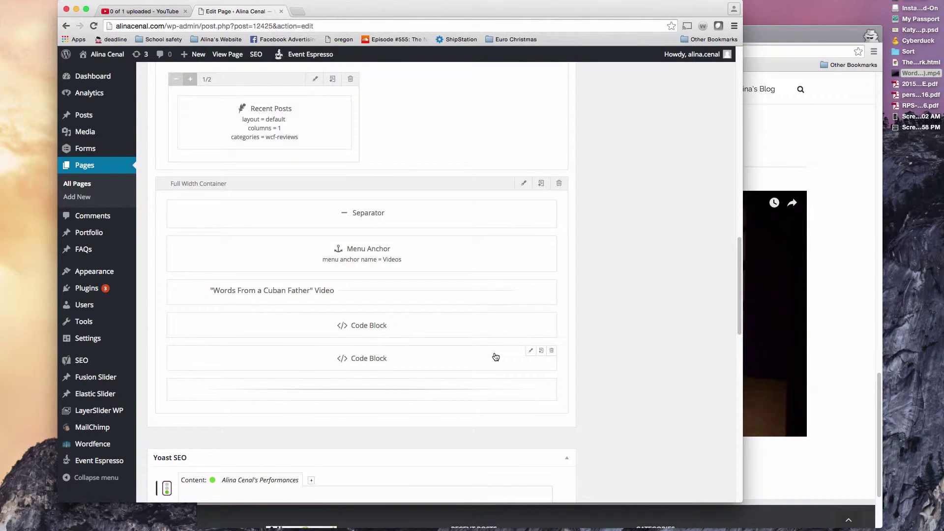
left_click_drag(496, 357, 482, 405)
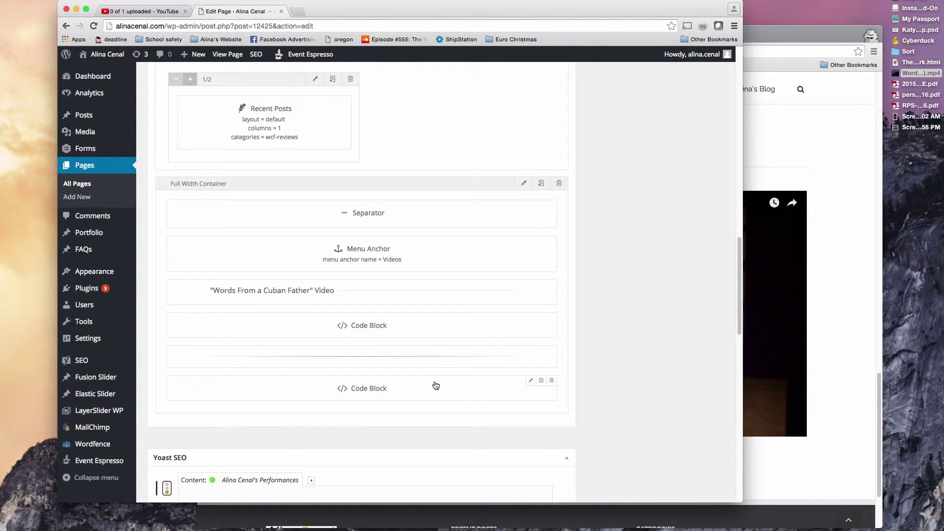
Step: Open the copied Code Block's embed code, select its video URL, and save it
left_click(831, 221)
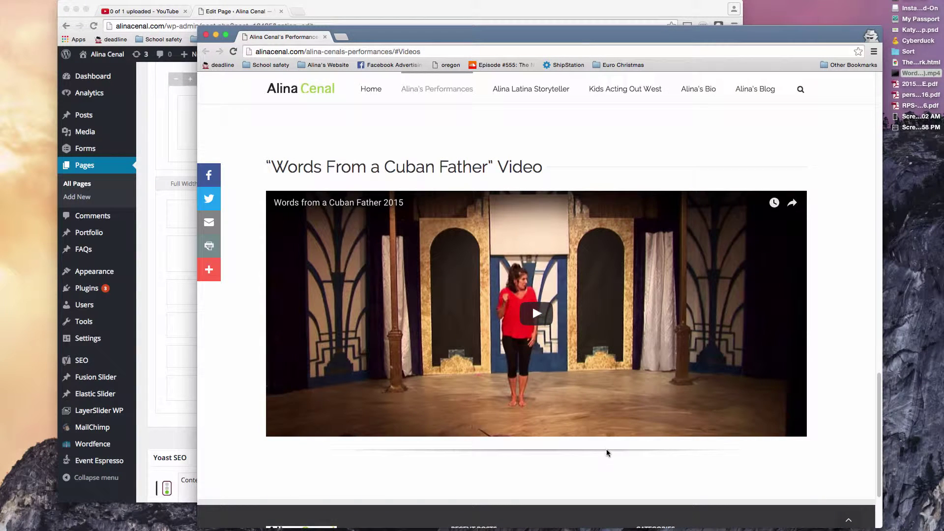
left_click(143, 135)
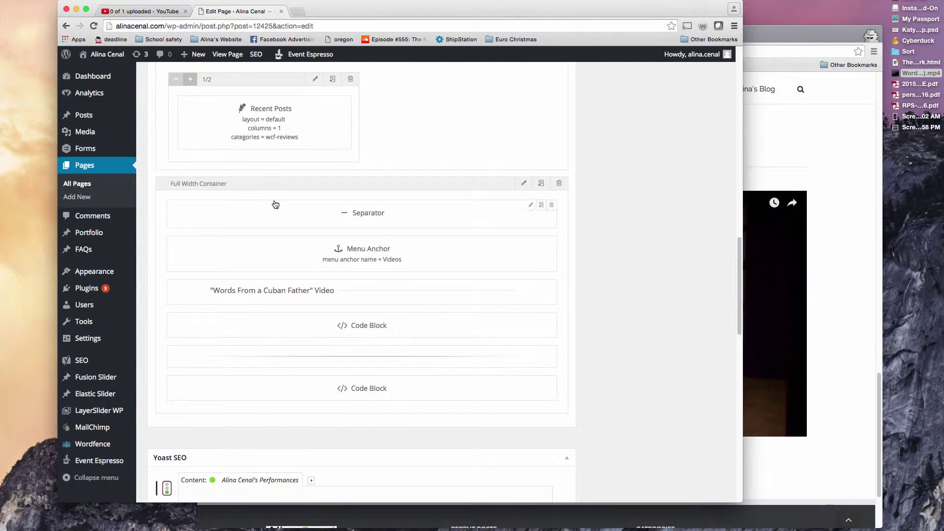
left_click(529, 382)
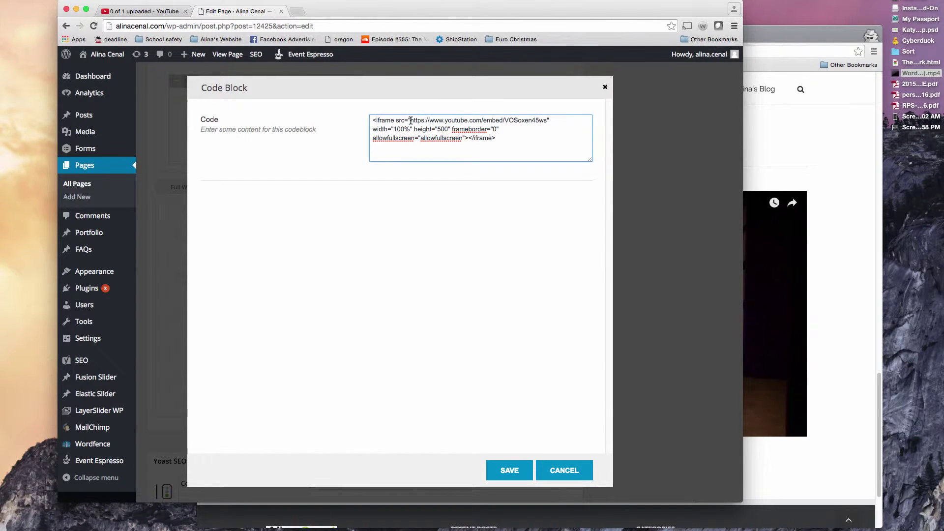
left_click_drag(411, 120, 545, 117)
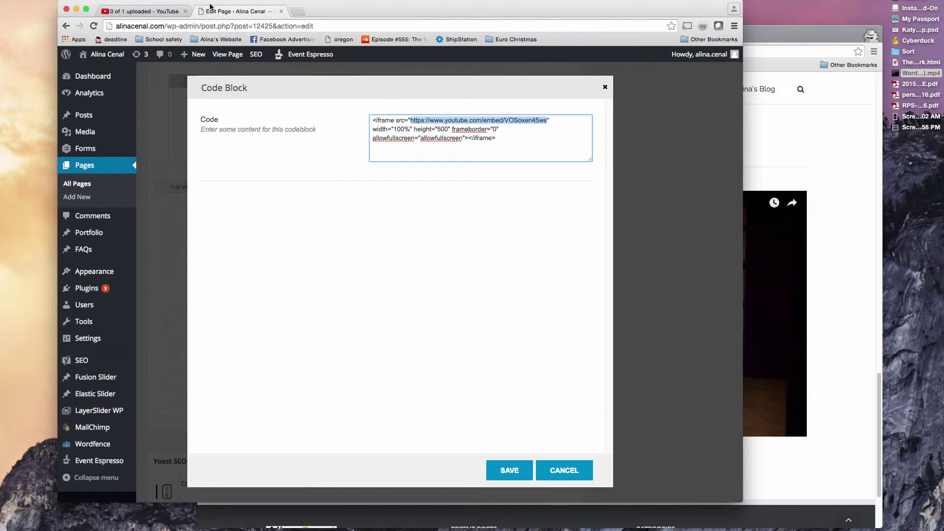
left_click(505, 472)
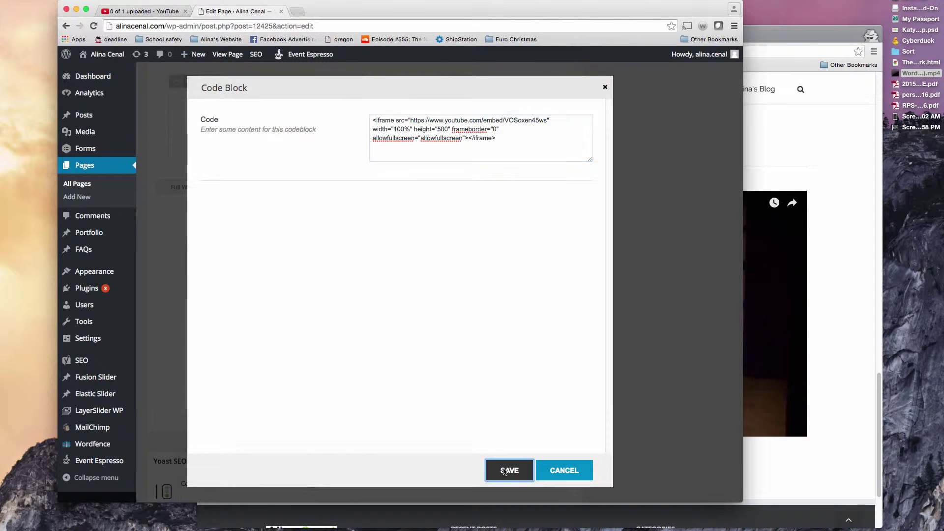
left_click(145, 11)
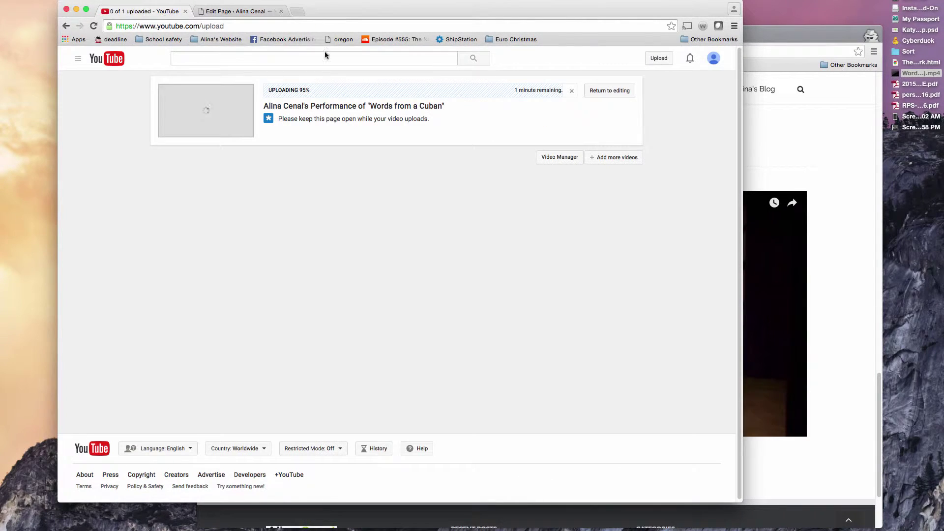
Step: Open the new video's watch page and select the src URL in its 420×315 embed code
left_click(416, 109, "super")
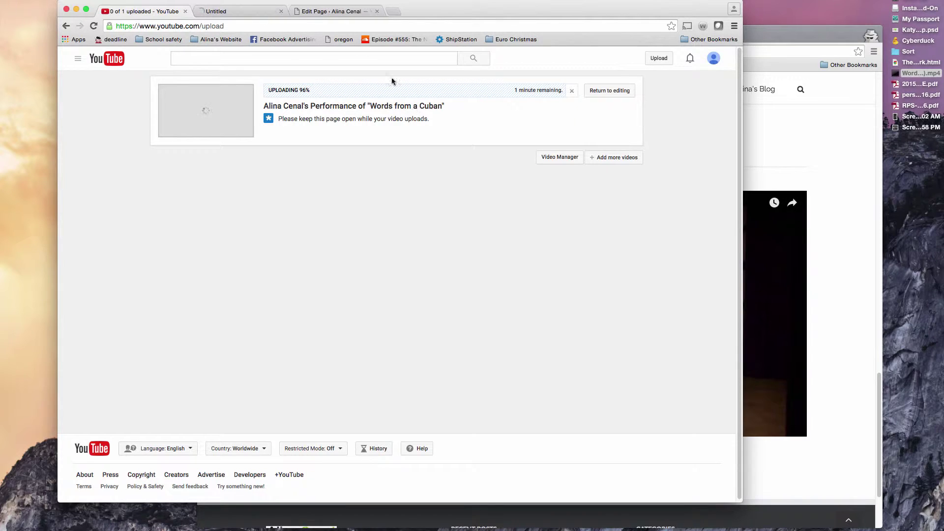
left_click(253, 10)
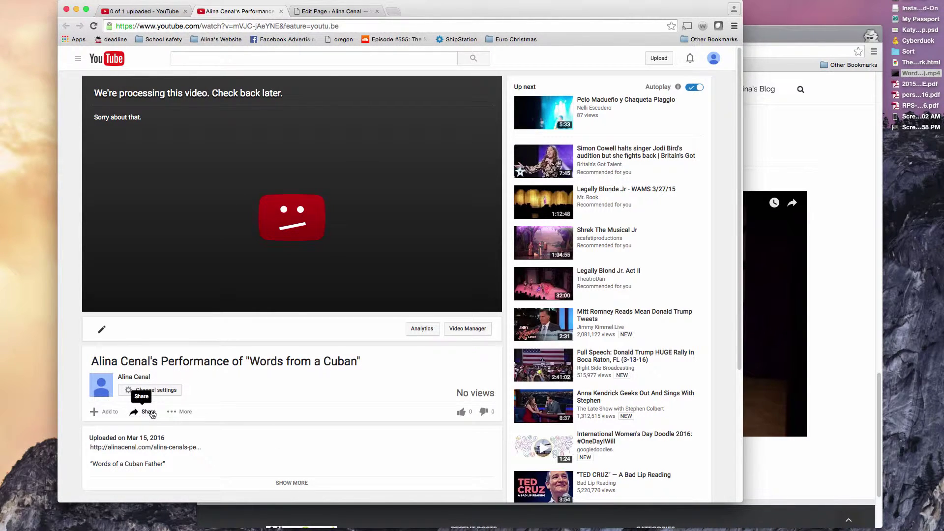
left_click(152, 413)
scroll(188, 367, "down", 2)
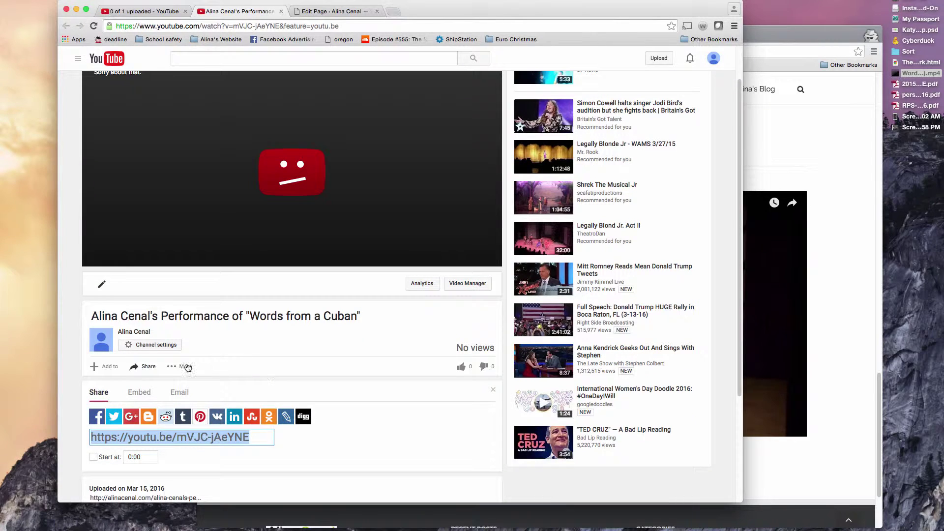
left_click(140, 392)
left_click(166, 416)
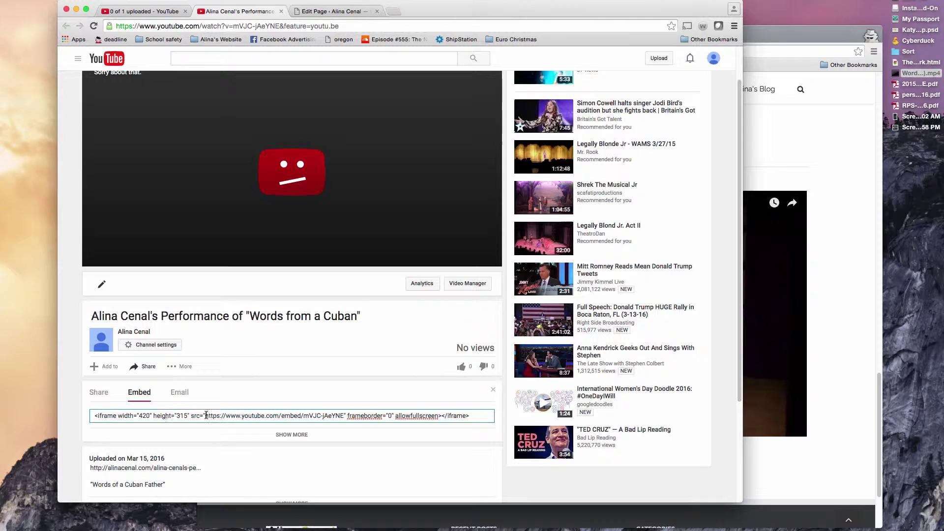
left_click_drag(206, 415, 347, 415)
key("super+c")
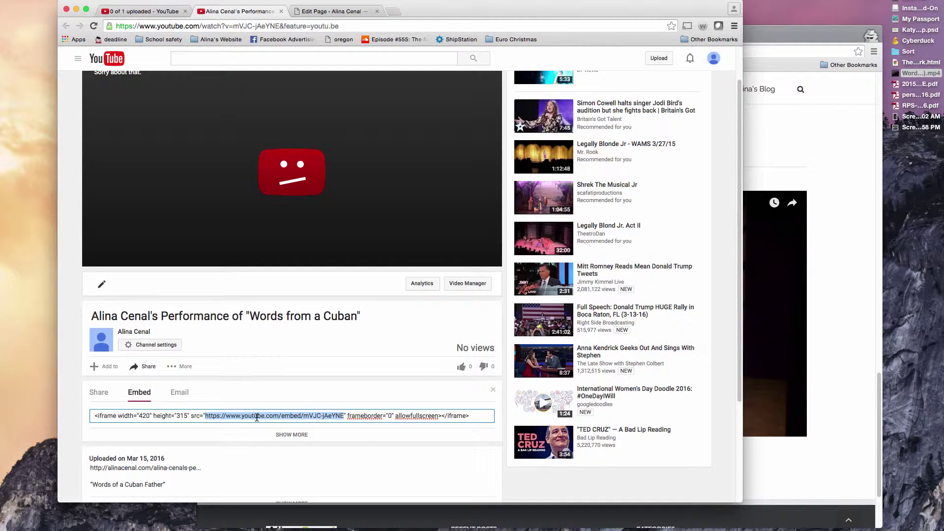
Step: Replace the second Code Block's old src URL with the new video mVJC-jAeYNE and save
left_click(338, 10)
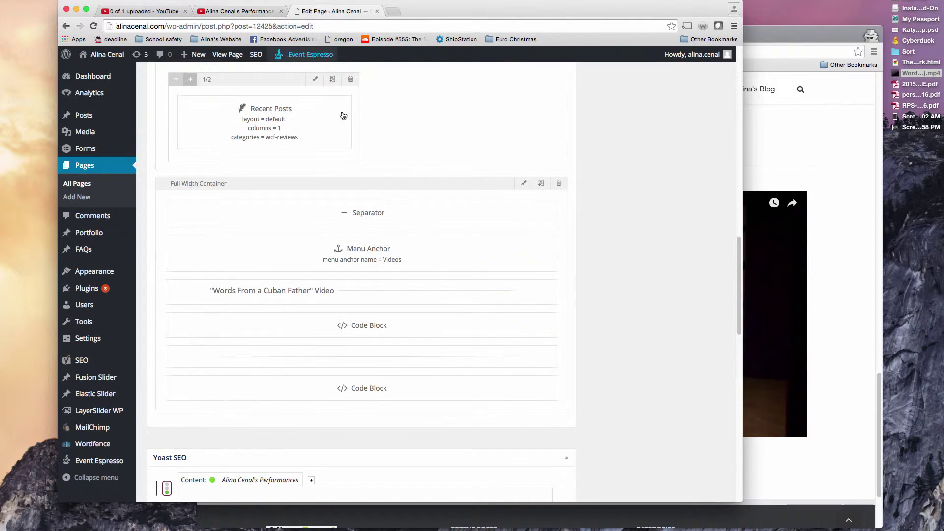
left_click(529, 381)
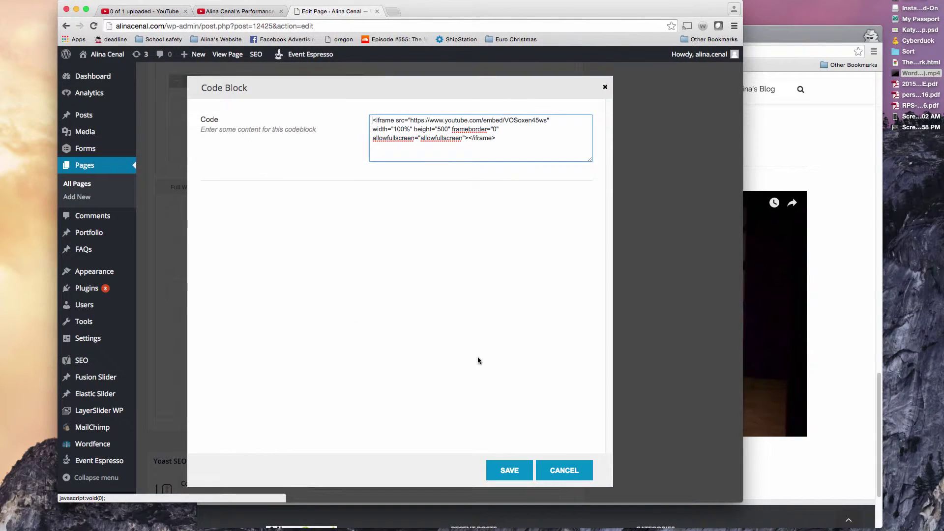
left_click_drag(411, 121, 546, 117)
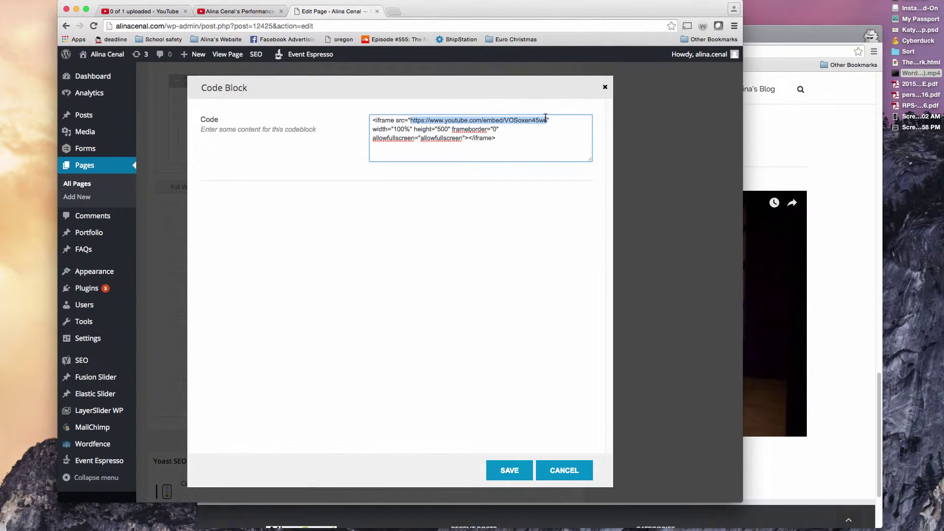
key("super+v")
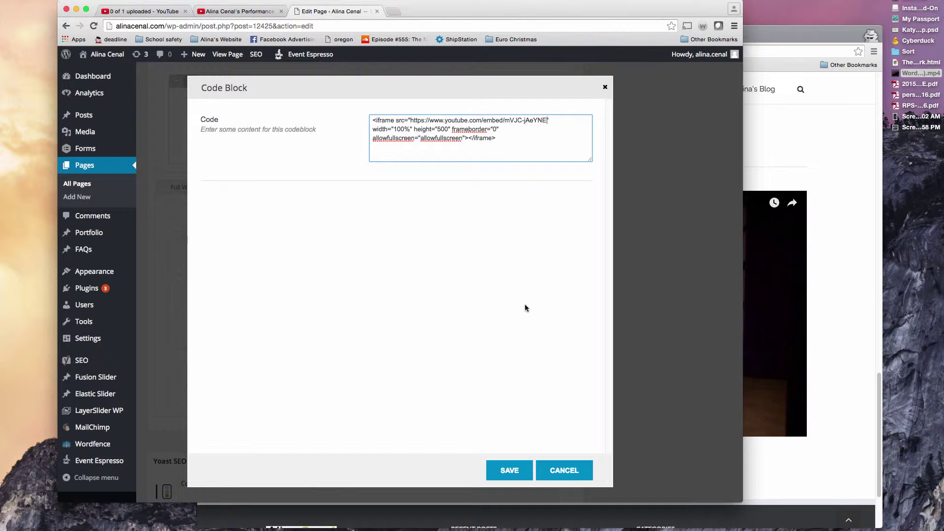
left_click(516, 468)
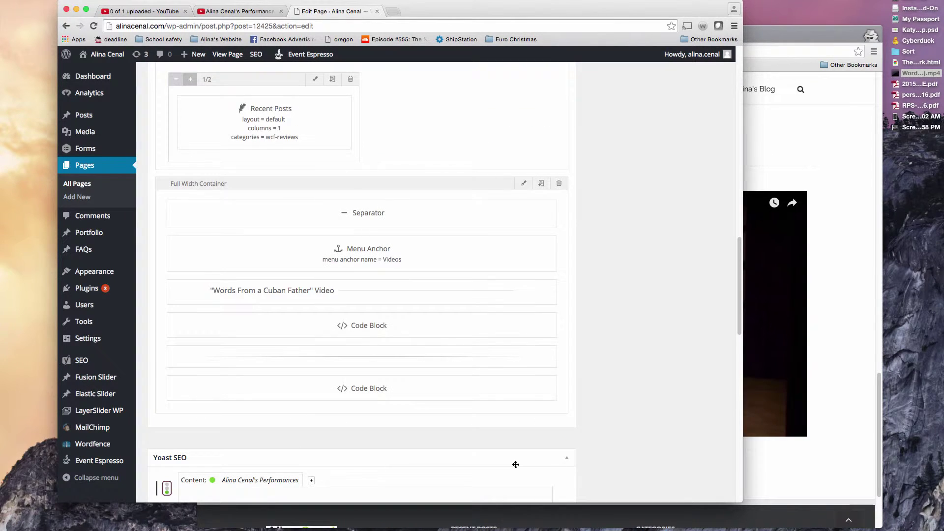
scroll(556, 371, "up", 15)
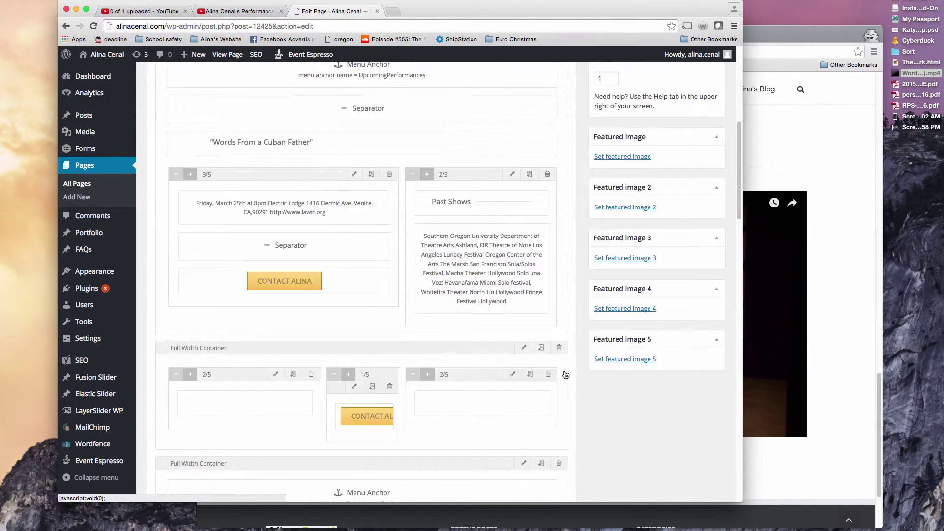
Step: Update the Performances page, check YouTube processing, and bring the live site forward
left_click(708, 254)
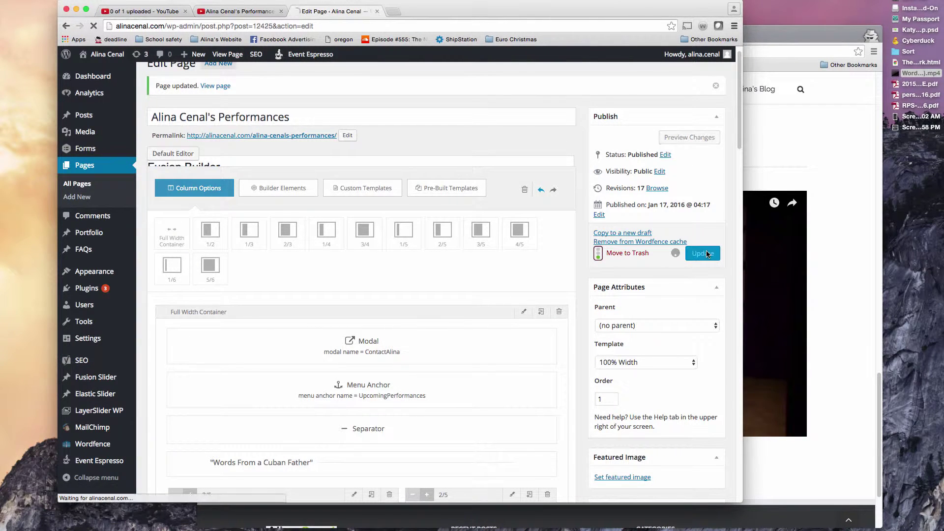
left_click(156, 12)
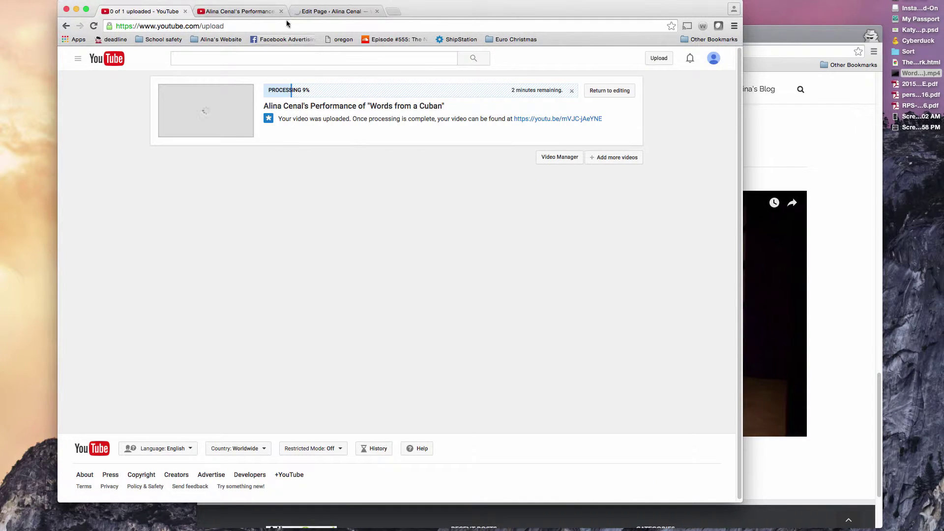
left_click(805, 35)
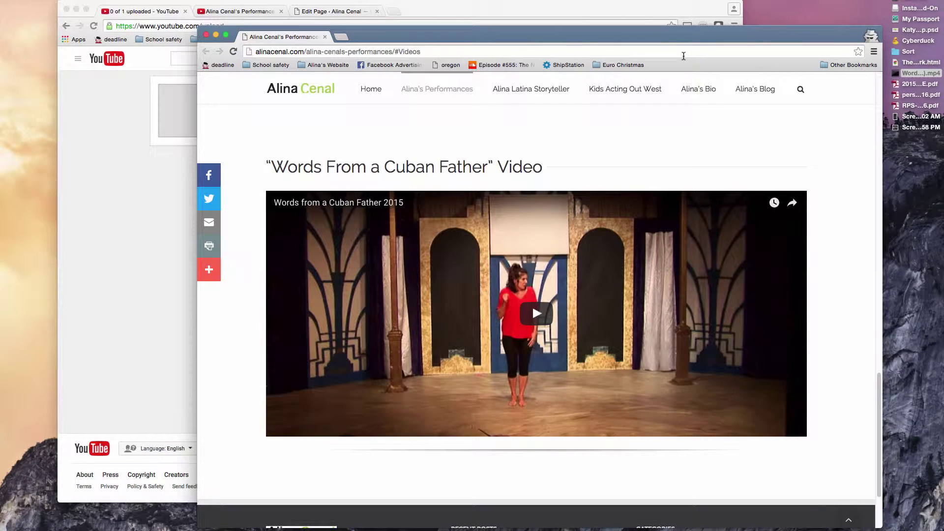
Step: Reload the live Performances page and scroll to the new second video embed
left_click(684, 56)
key("Return")
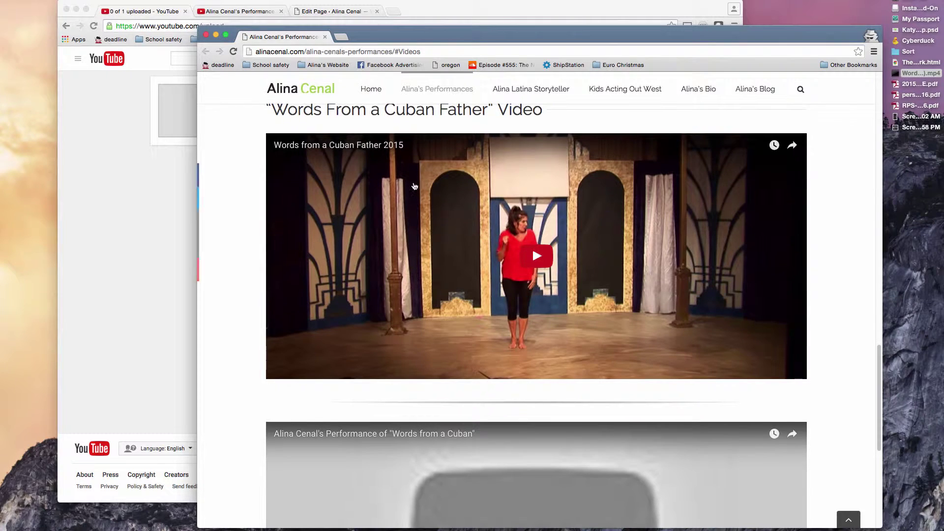
scroll(436, 337, "down", 5)
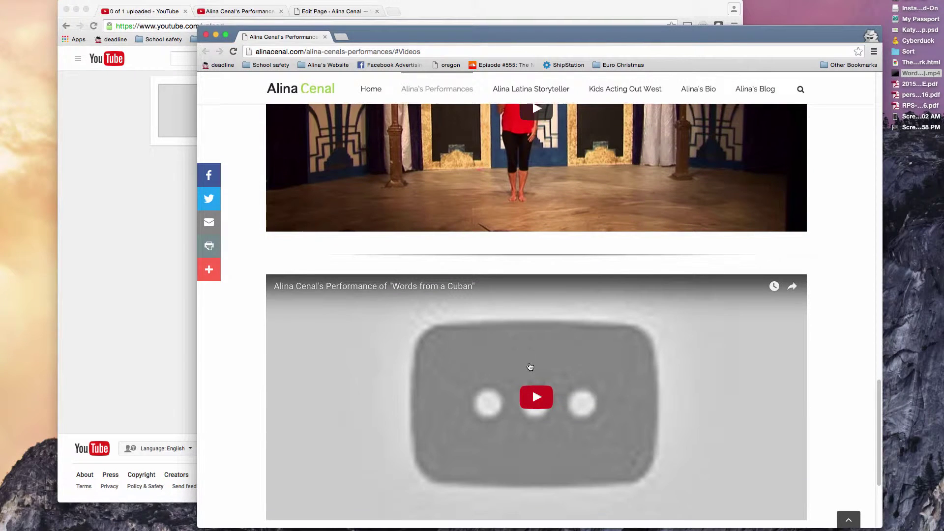
scroll(531, 364, "down", 3)
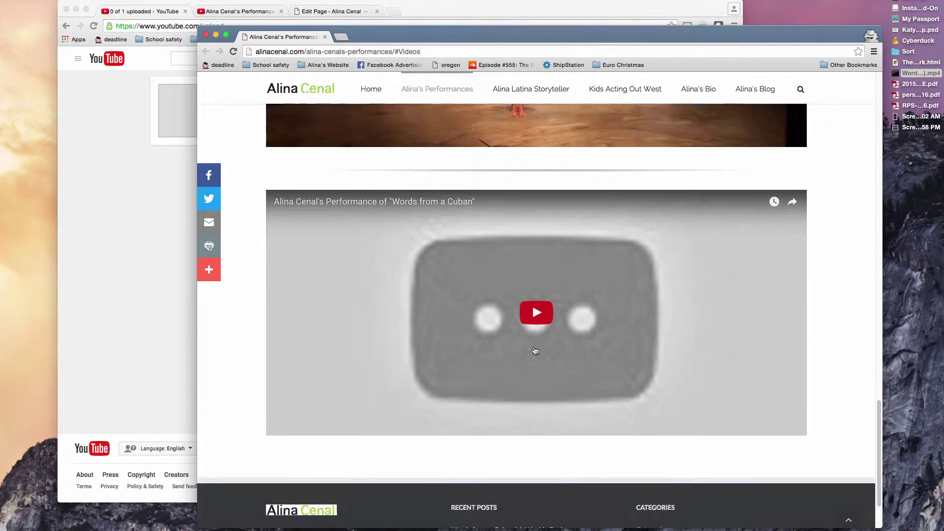
scroll(535, 350, "down", 2)
scroll(534, 348, "up", 8)
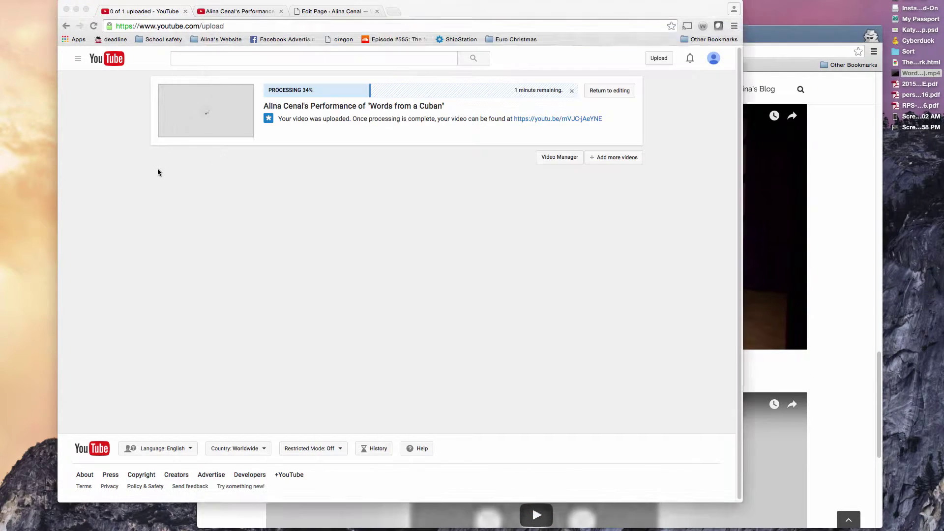
Step: Alternate between YouTube and the live page until 'Words from a Cuban' finishes processing
left_click(160, 170)
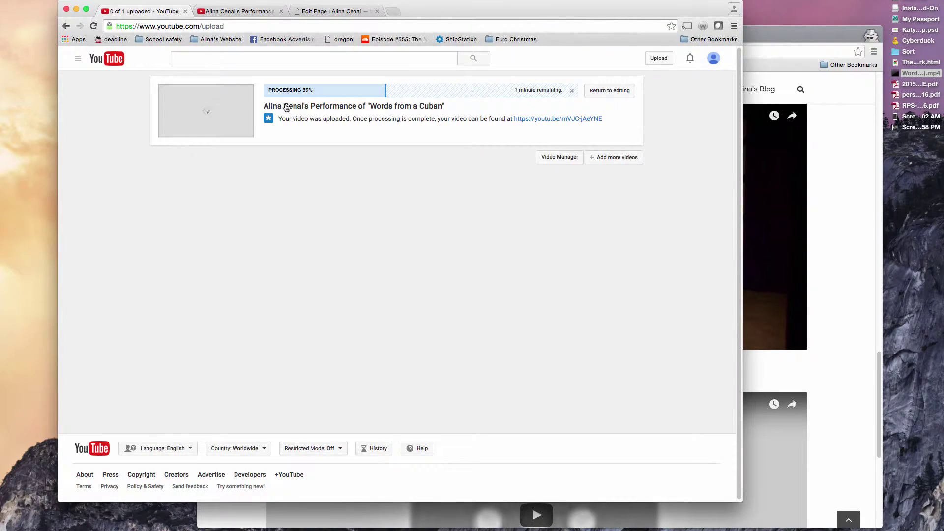
left_click(817, 163)
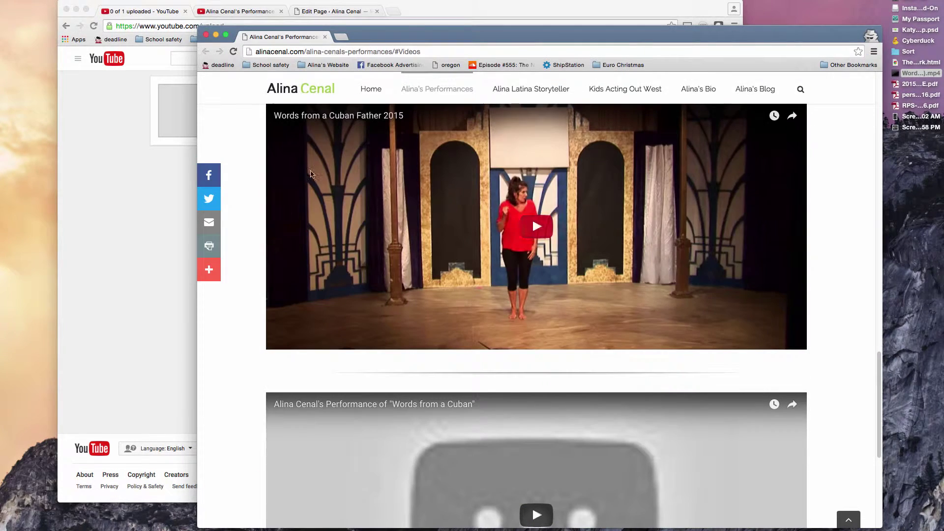
left_click(134, 163)
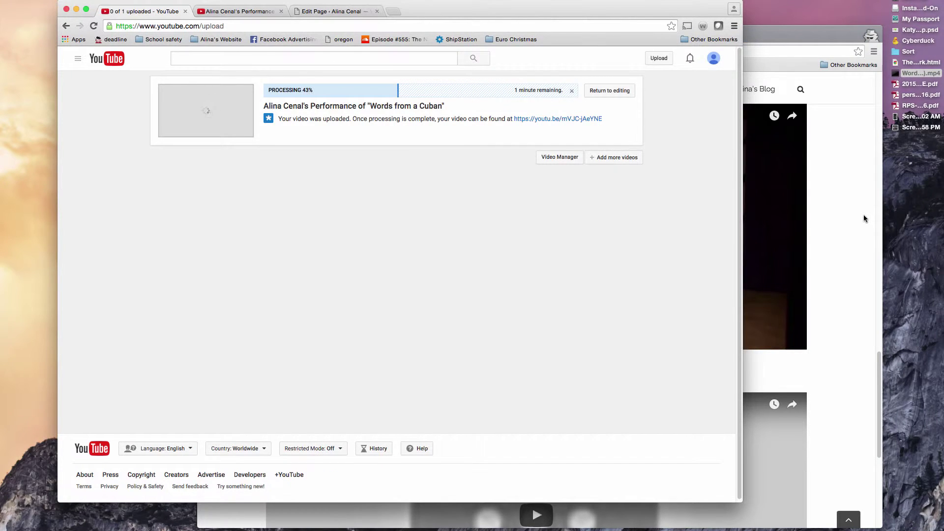
left_click(866, 219)
scroll(555, 277, "down", 5)
scroll(554, 277, "up", 5)
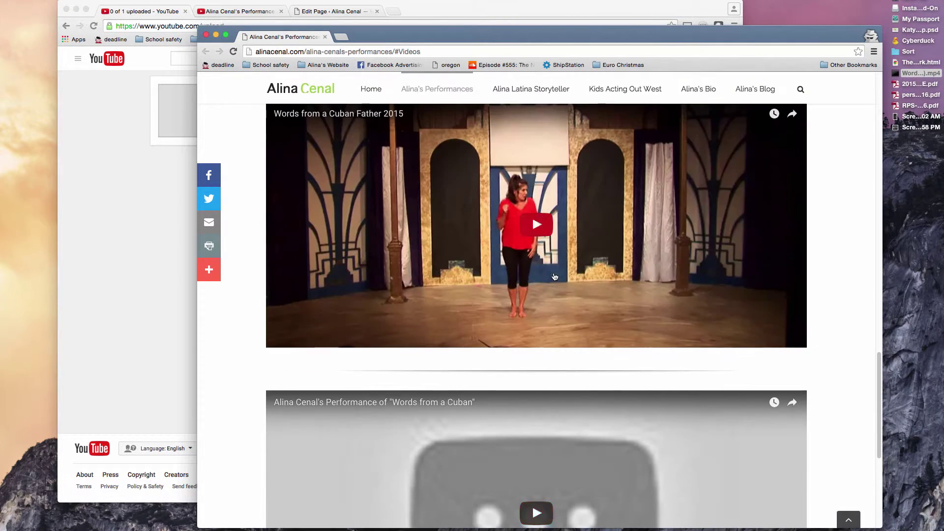
scroll(555, 277, "up", 10)
left_click(165, 190)
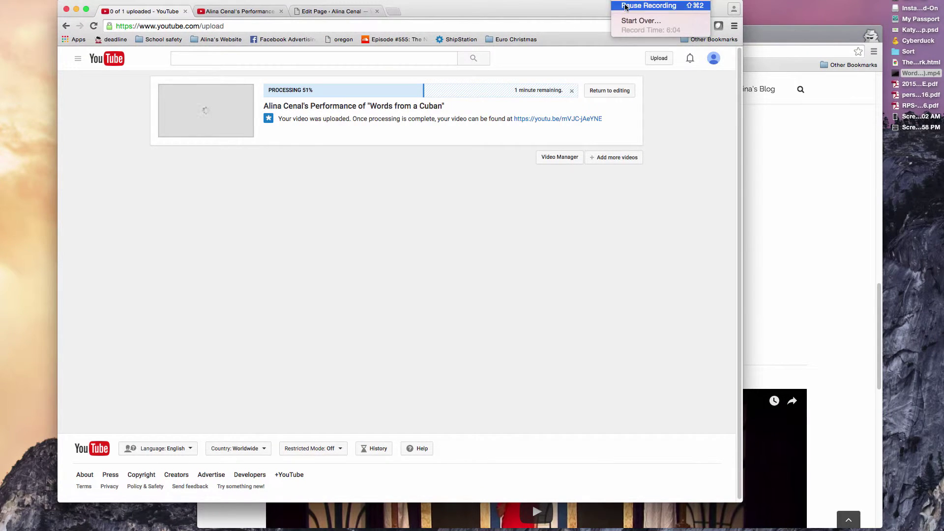
left_click(649, 5)
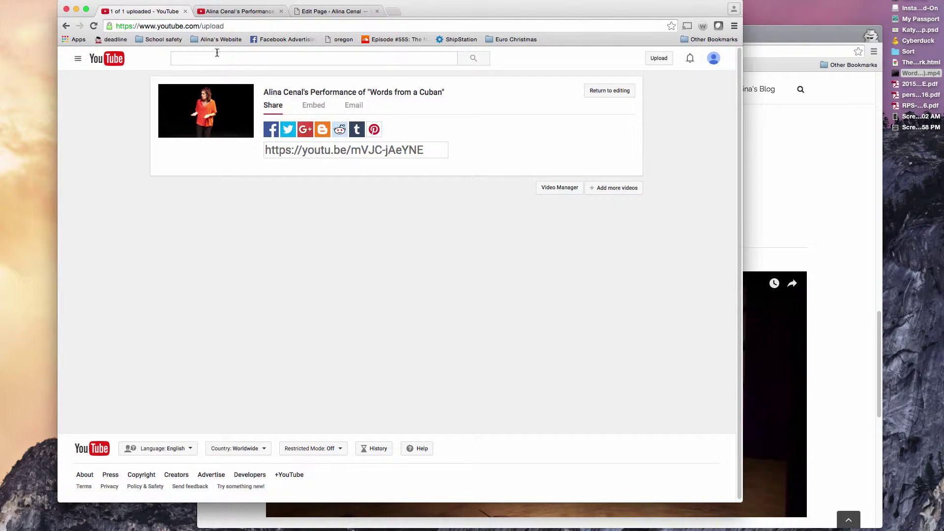
Step: Scroll the live page to confirm the second embed shows the performance thumbnail
left_click(752, 44)
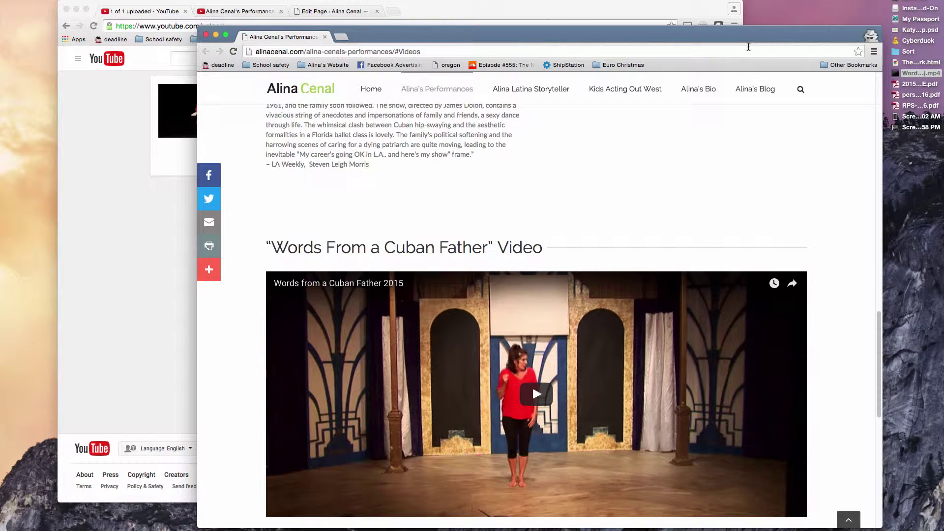
scroll(689, 163, "down", 8)
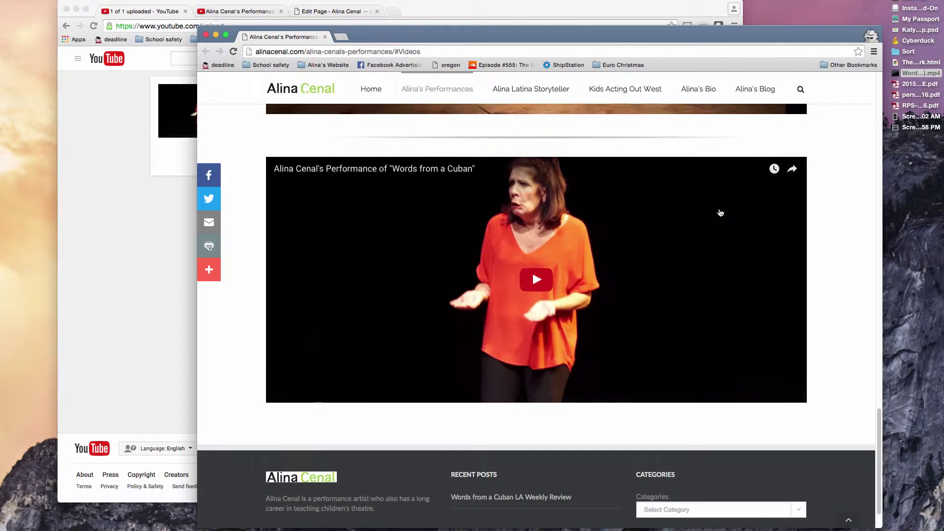
scroll(720, 210, "up", 1)
scroll(659, 246, "up", 1)
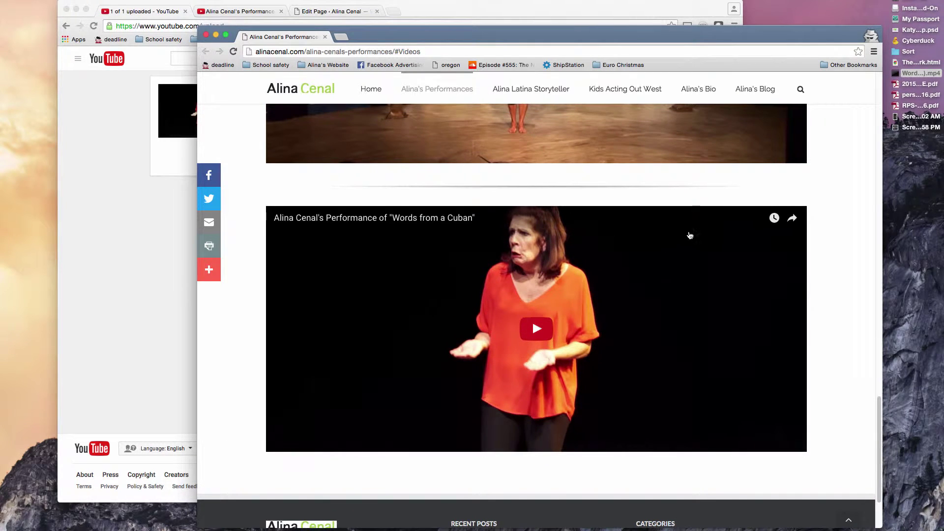
scroll(664, 220, "up", 2)
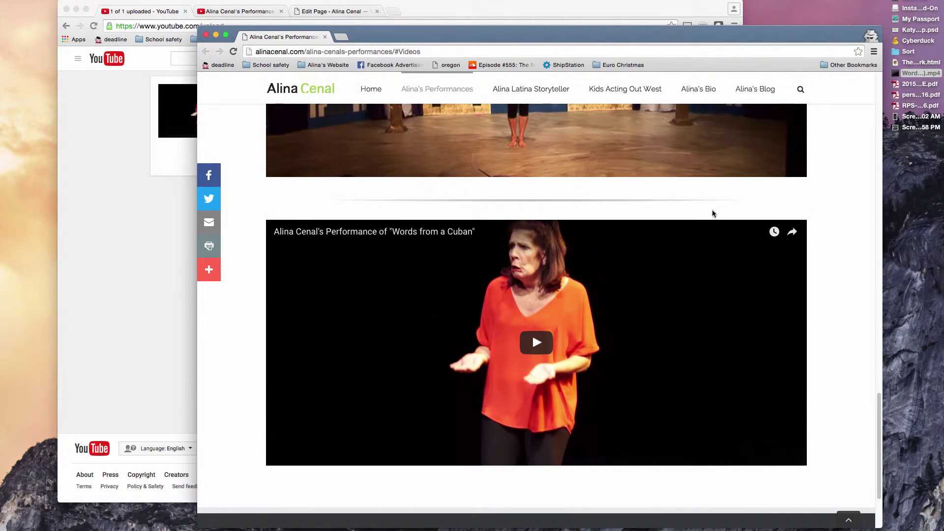
left_click(147, 220)
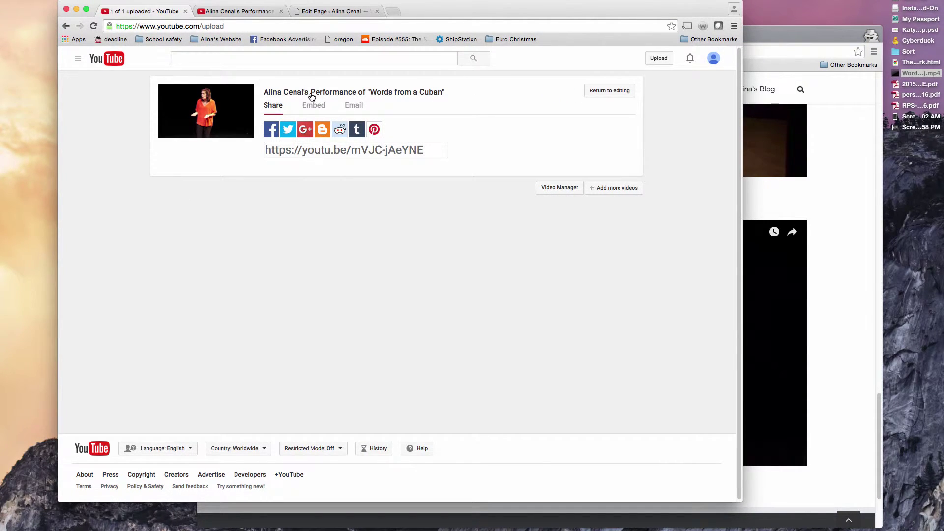
Step: Play and pause 'Words from a Cuban' on its watch page, then open its analytics
left_click(238, 13)
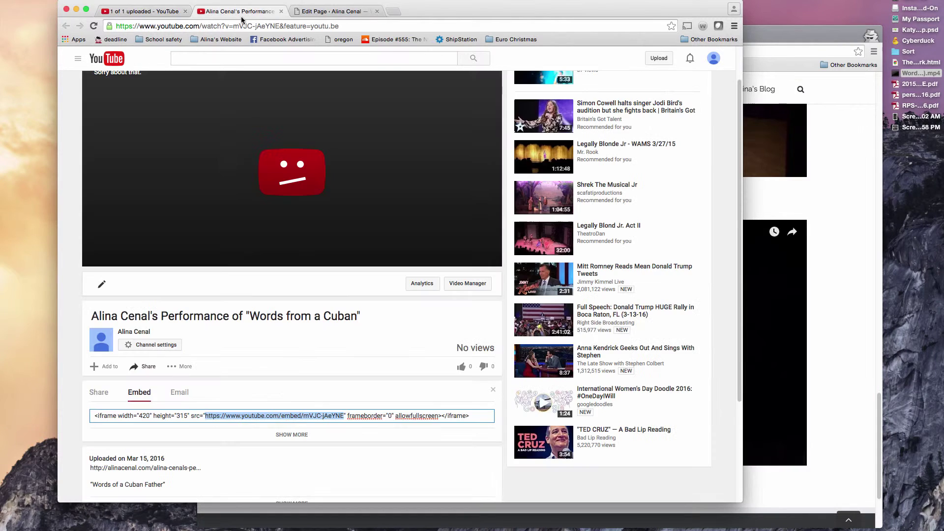
left_click(152, 13)
key("ctrl+Tab")
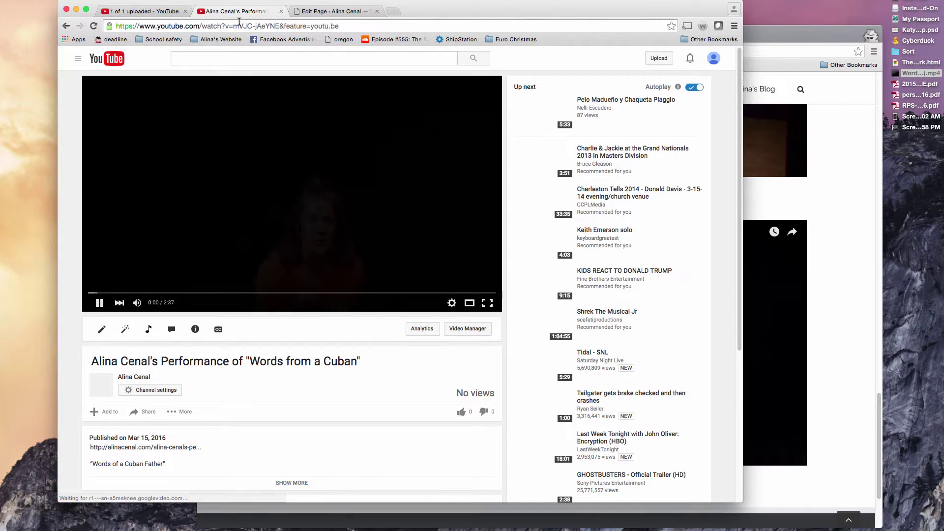
left_click(100, 303)
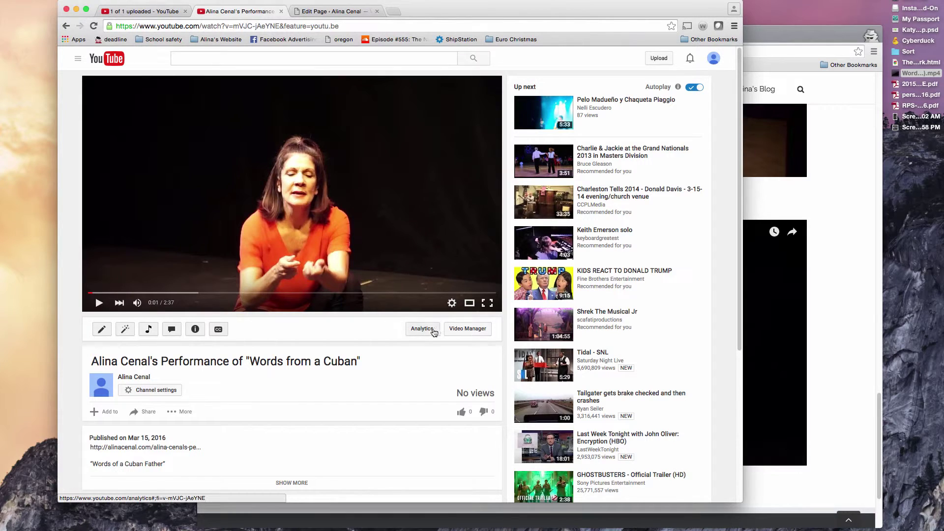
left_click(432, 332)
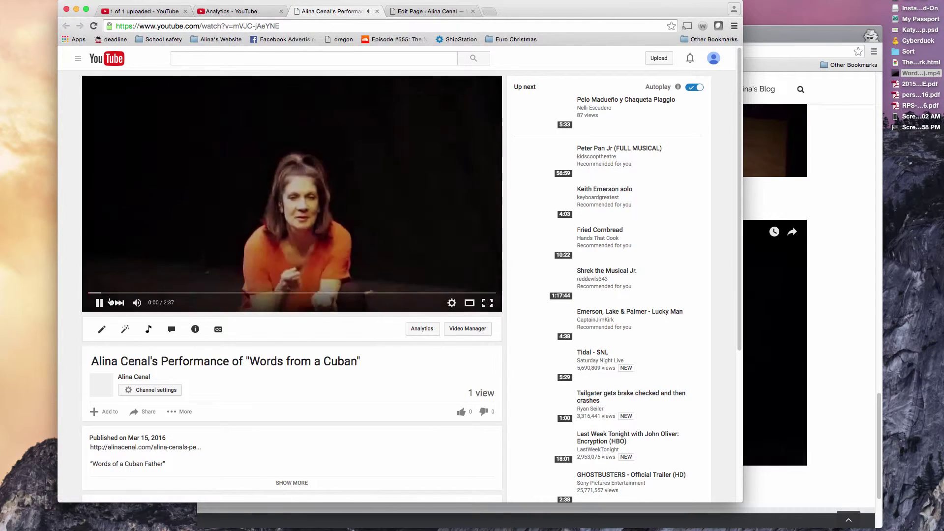
Step: Set the first suggested still as the 'Words from a Cuban' thumbnail and save changes
left_click(99, 303)
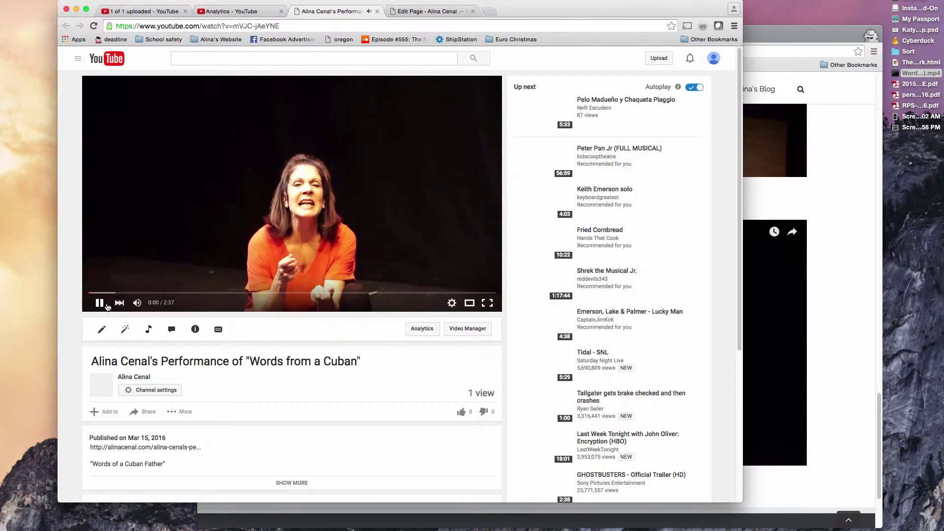
left_click(101, 330)
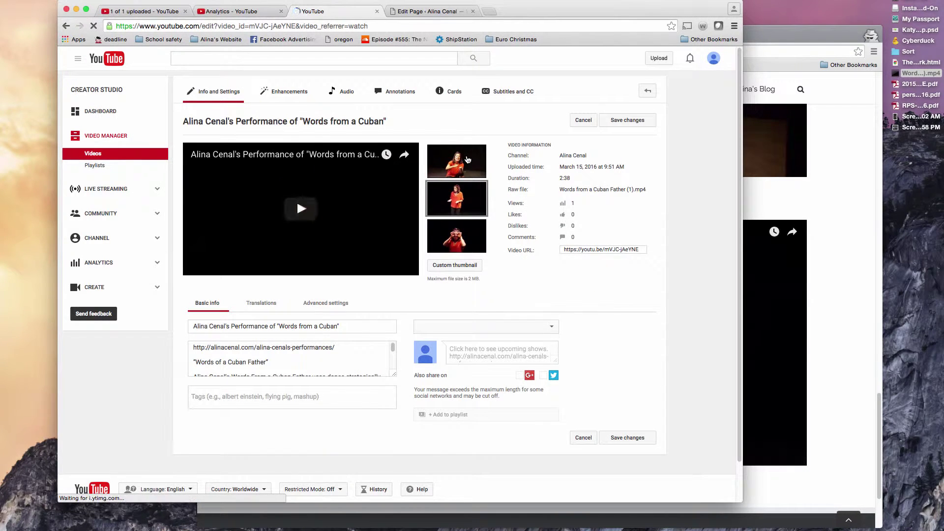
left_click(467, 160)
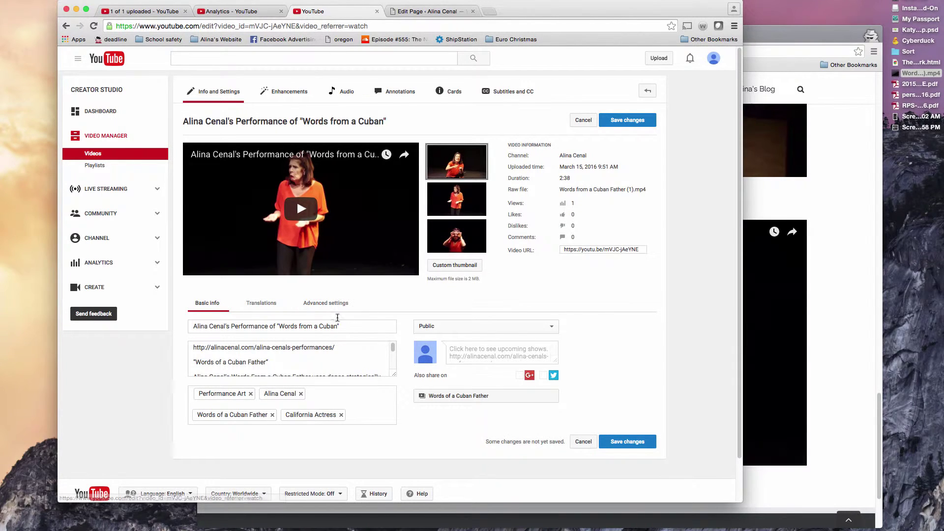
left_click(393, 377)
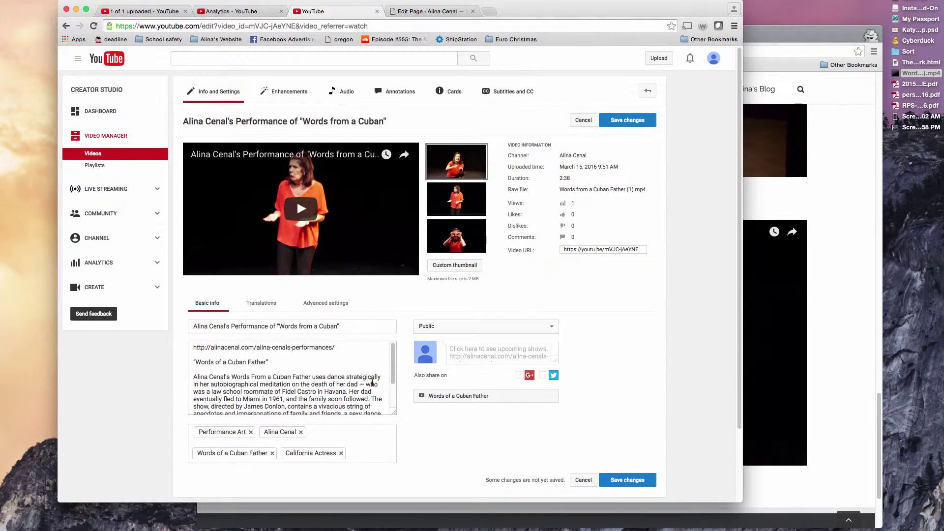
left_click(627, 478)
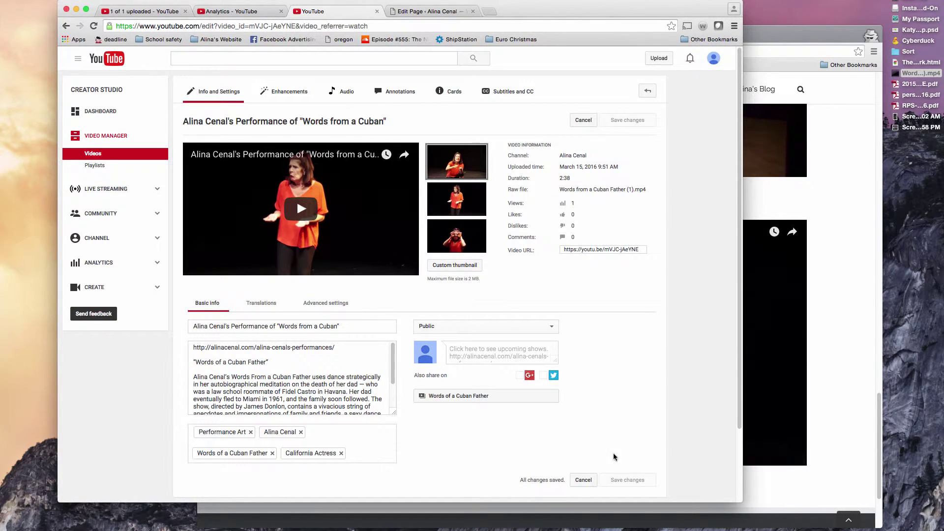
Step: Reload the live Performances page and scroll to the embedded 'Words from a Cuban' video
left_click(834, 265)
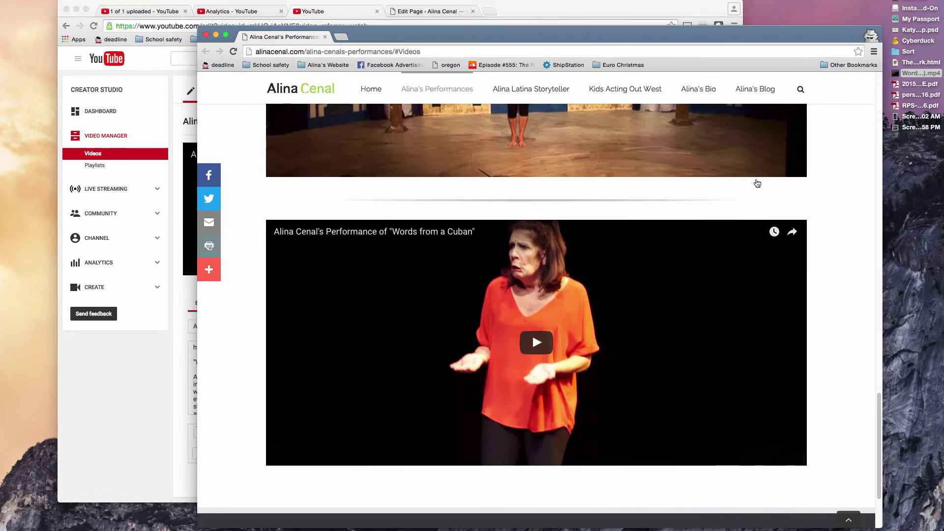
left_click(553, 52)
key("Return")
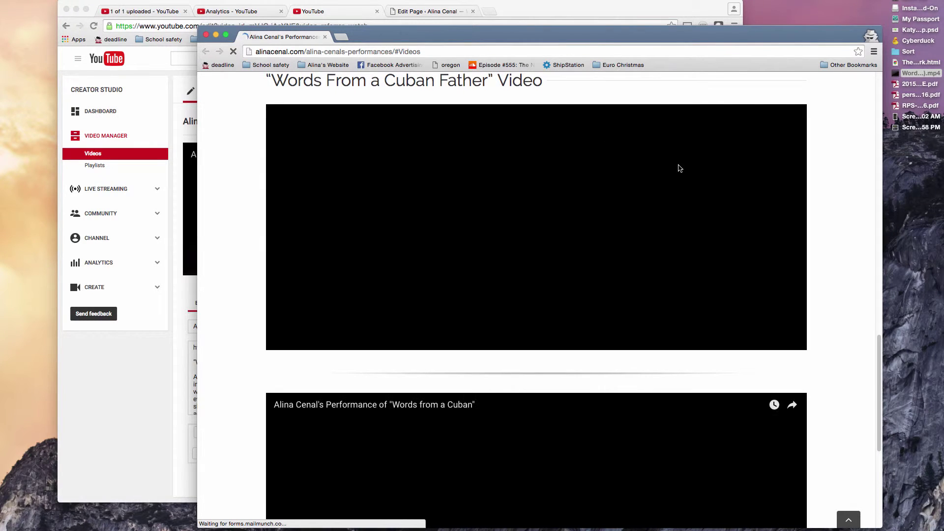
scroll(784, 180, "down", 2)
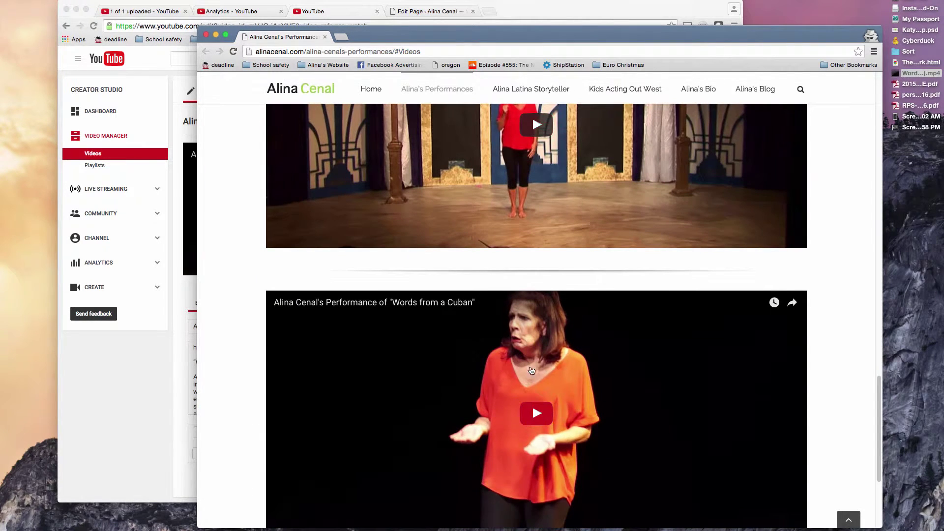
scroll(537, 347, "down", 2)
Step: Play the embedded video to 0:17, pause it, and scroll back up the page
left_click(537, 337)
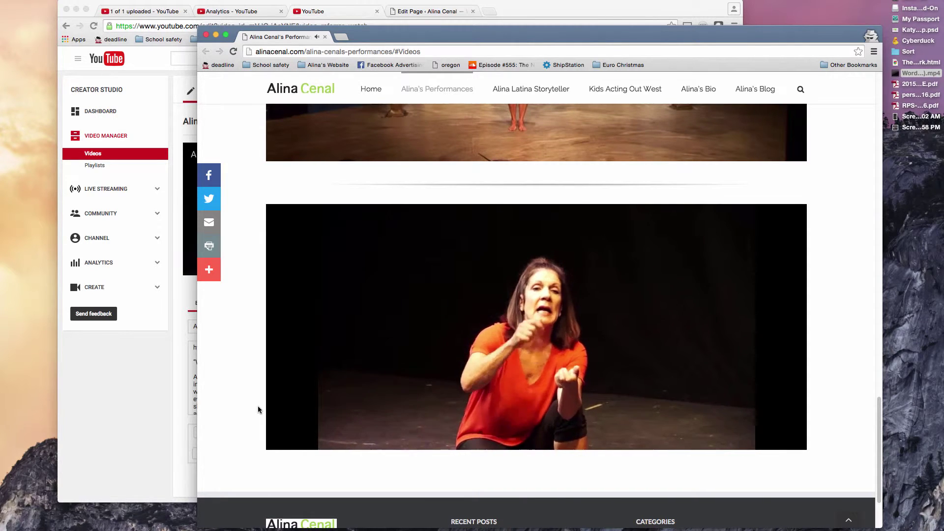
mouse_move(332, 410)
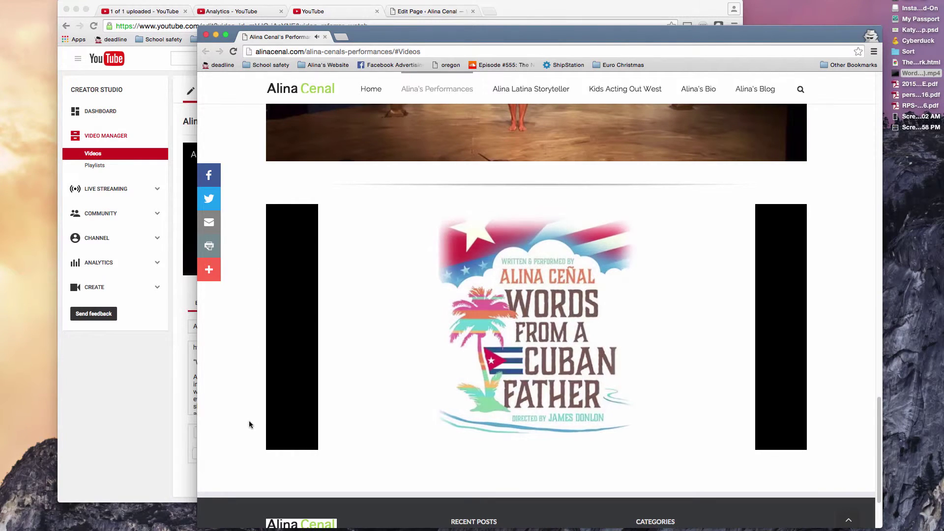
mouse_move(283, 441)
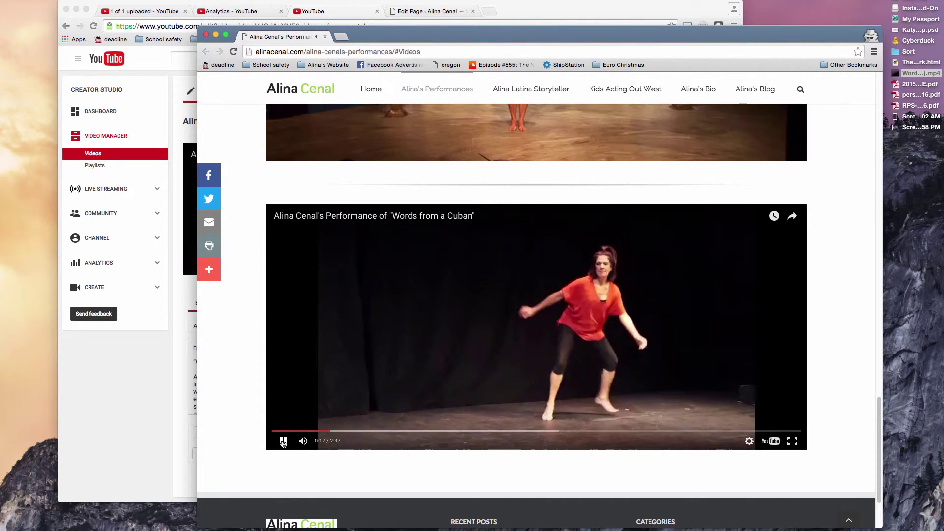
left_click(283, 441)
scroll(241, 363, "up", 3)
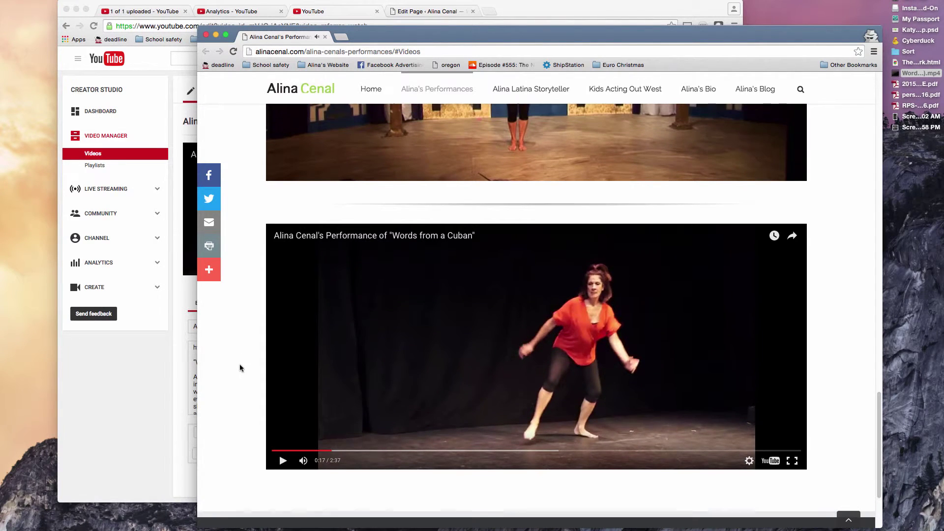
scroll(219, 295, "up", 4)
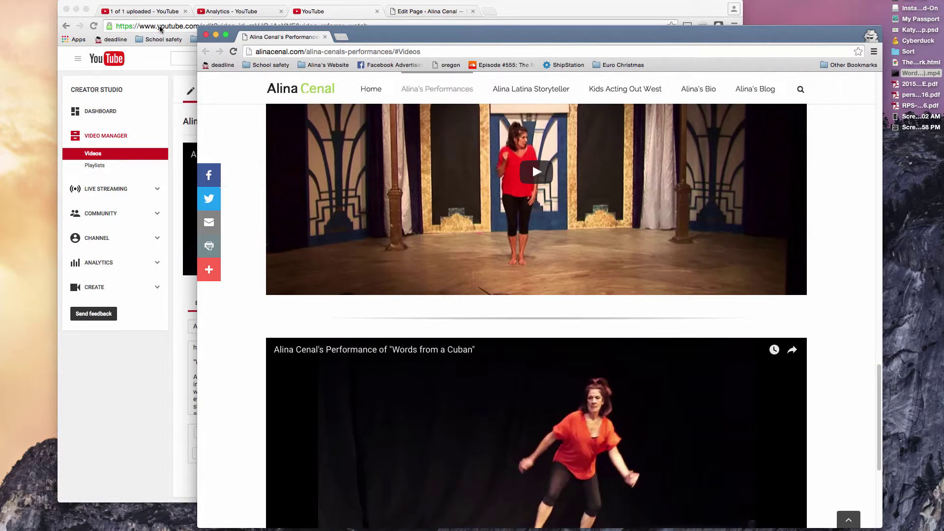
scroll(561, 207, "up", 8)
scroll(565, 216, "down", 11)
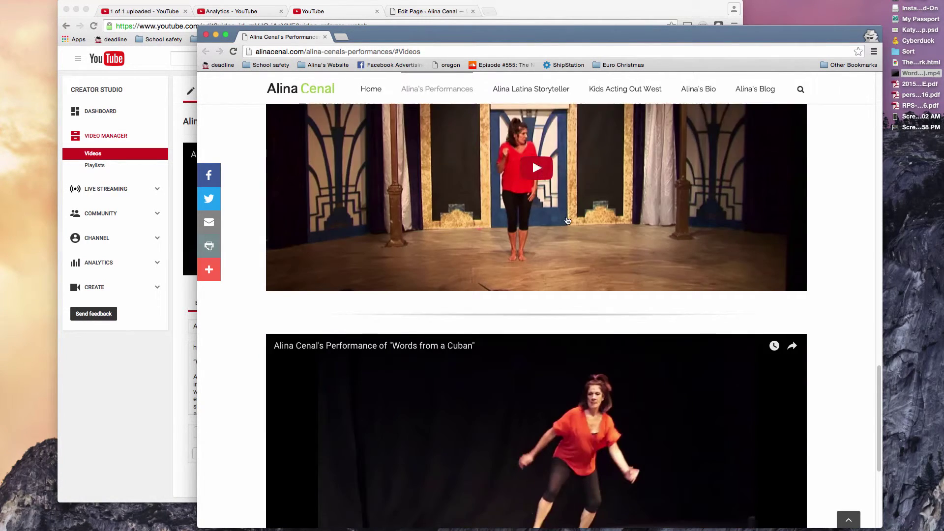
scroll(565, 217, "up", 20)
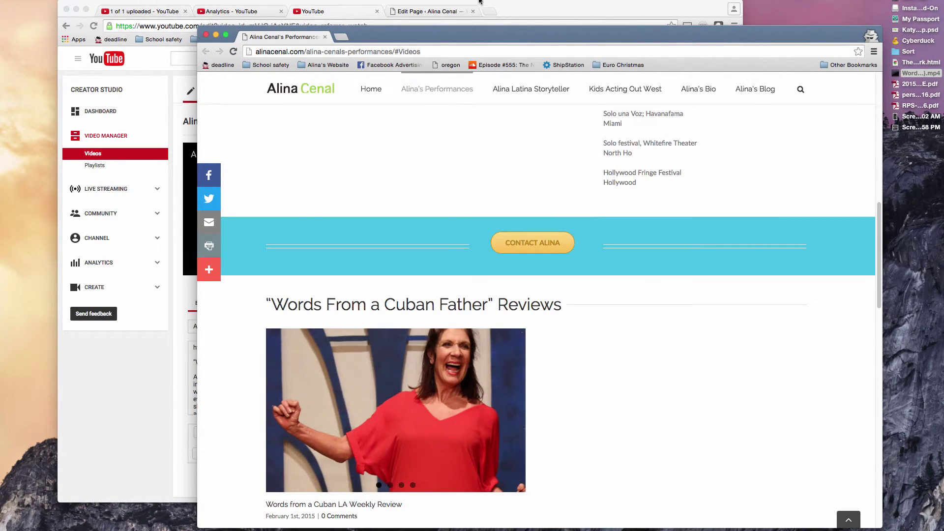
left_click(507, 8)
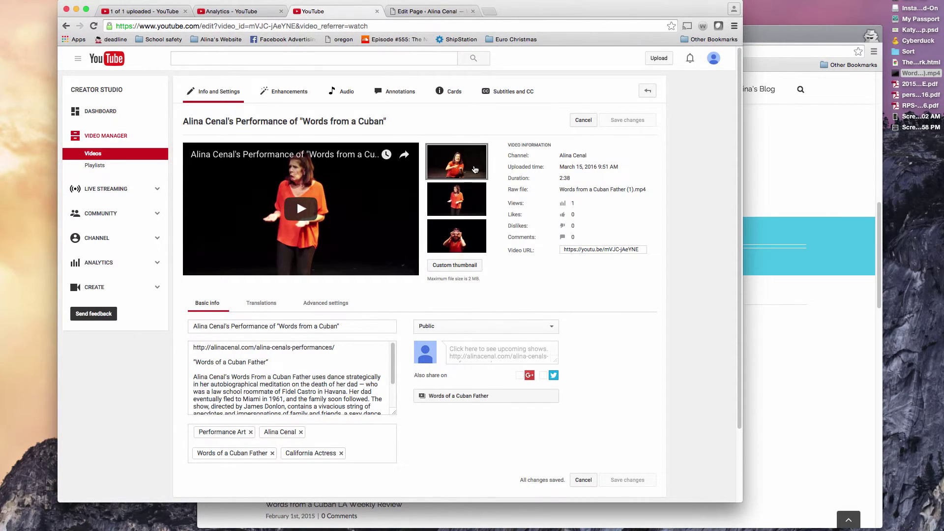
left_click(790, 175)
left_click(414, 13)
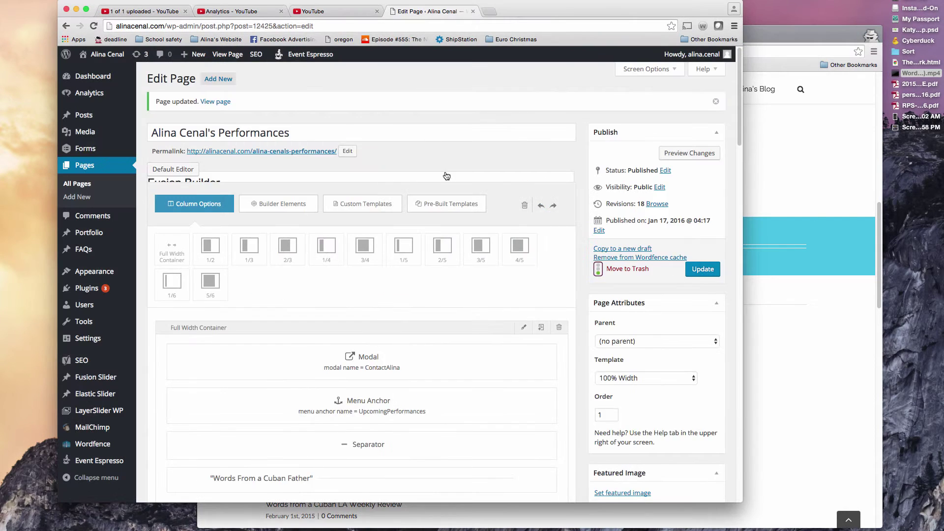
scroll(448, 175, "down", 10)
scroll(445, 177, "down", 4)
scroll(435, 217, "up", 4)
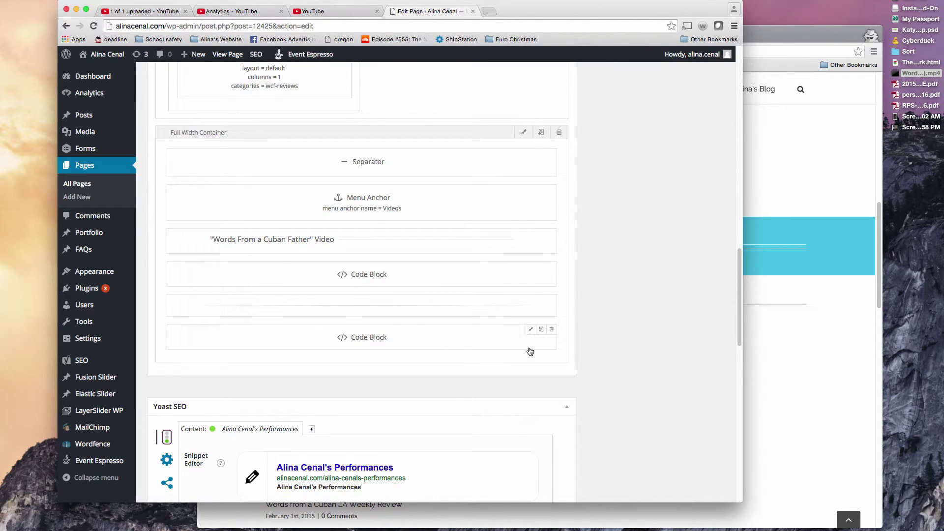
left_click(531, 330)
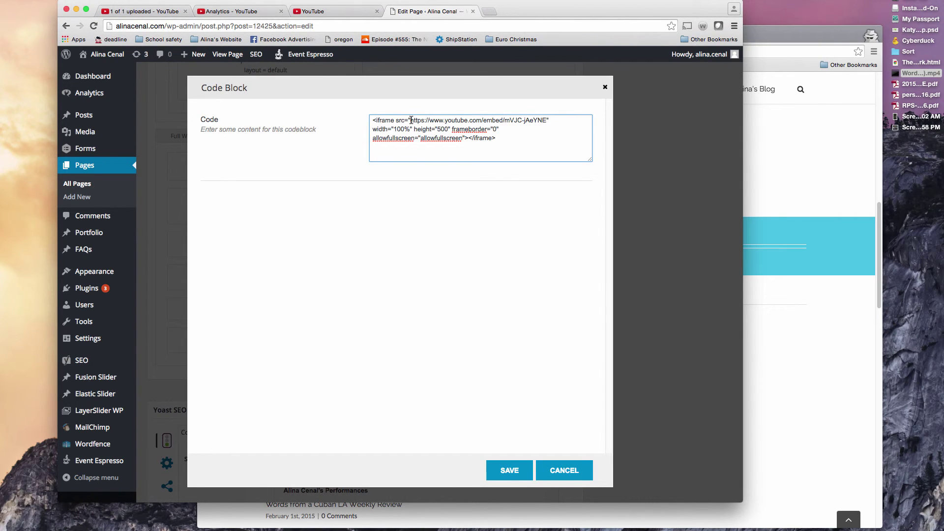
left_click_drag(434, 120, 536, 123)
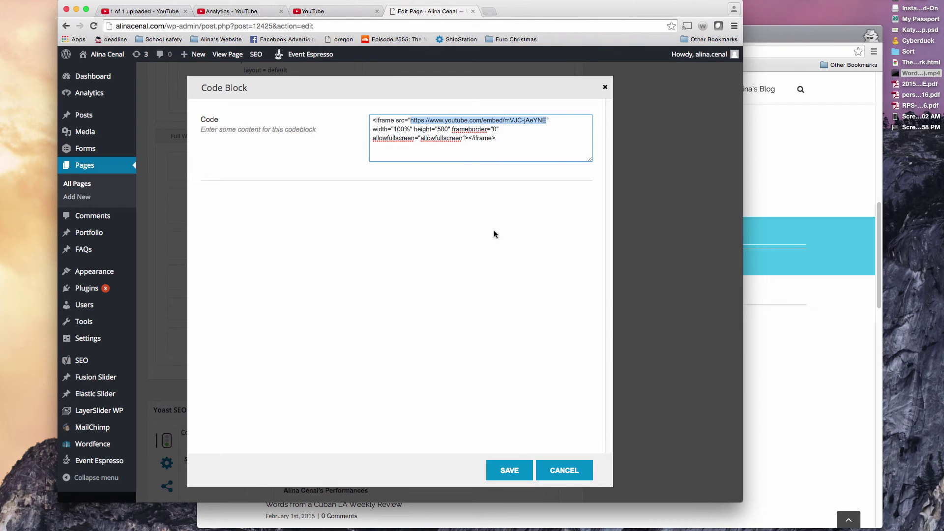
left_click(557, 469)
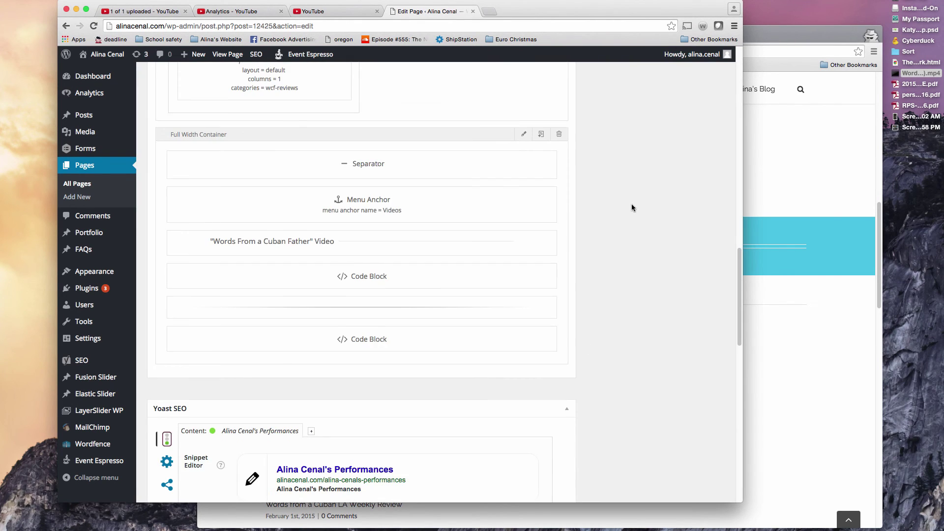
scroll(632, 197, "up", 5)
scroll(633, 188, "up", 3)
left_click(340, 12)
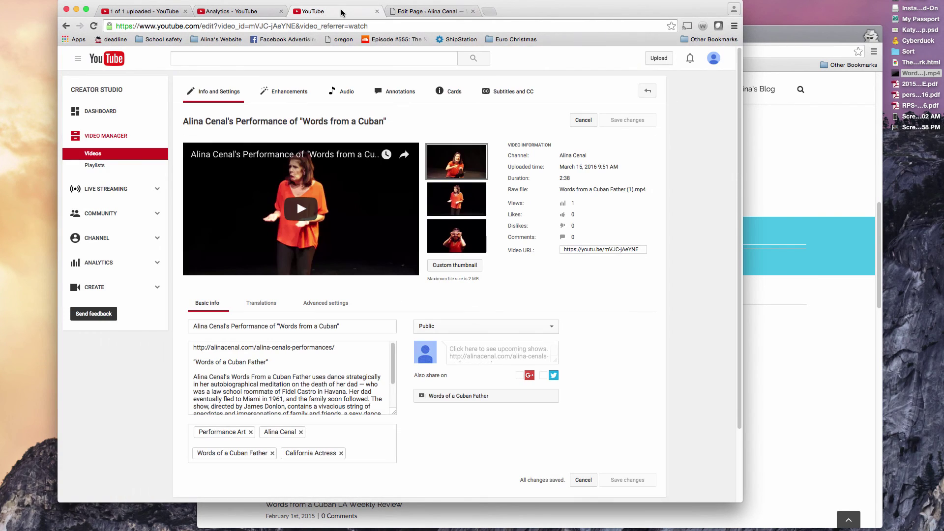